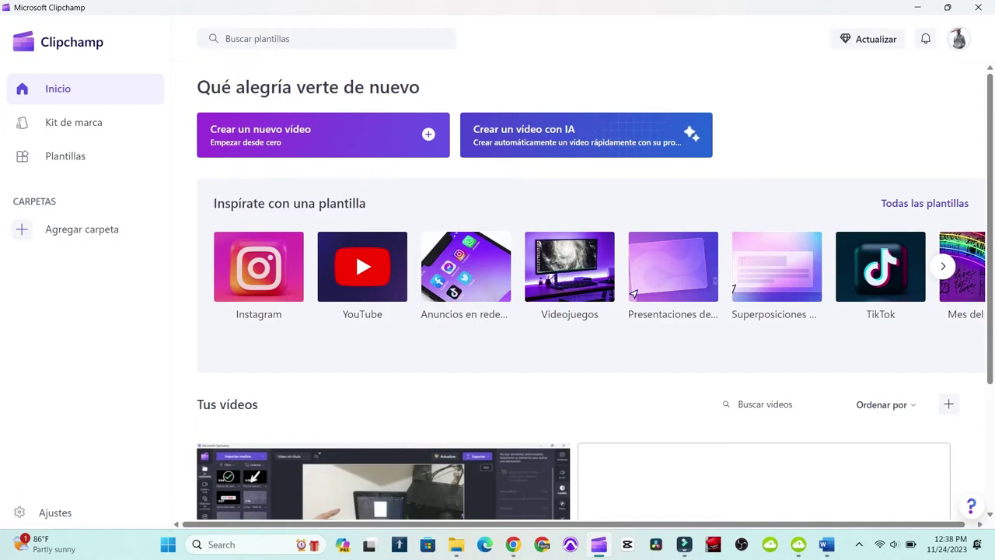
Create a new video from scratch and browse the categories in its content library
click(323, 134)
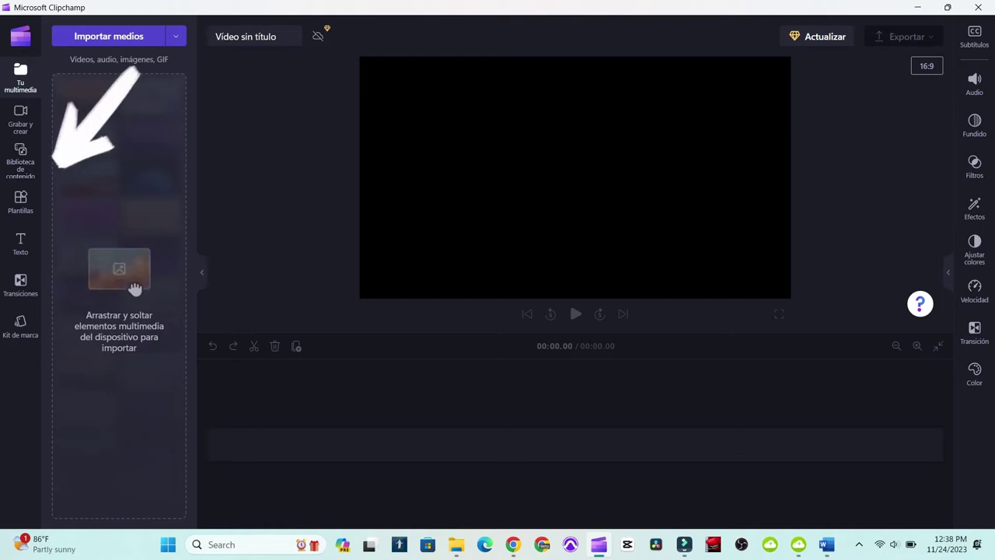
click(20, 161)
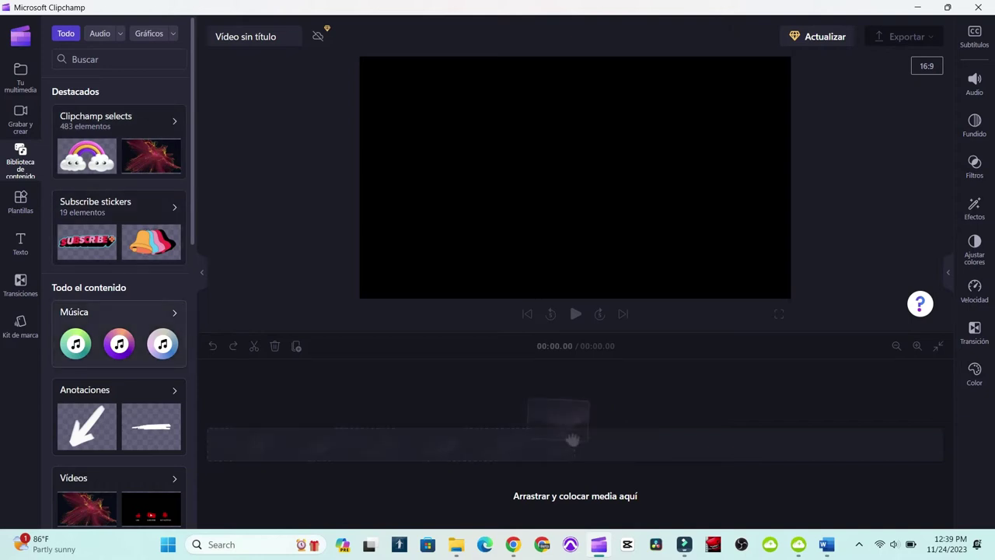
scroll(119, 331, down, 1)
scroll(118, 295, down, 10)
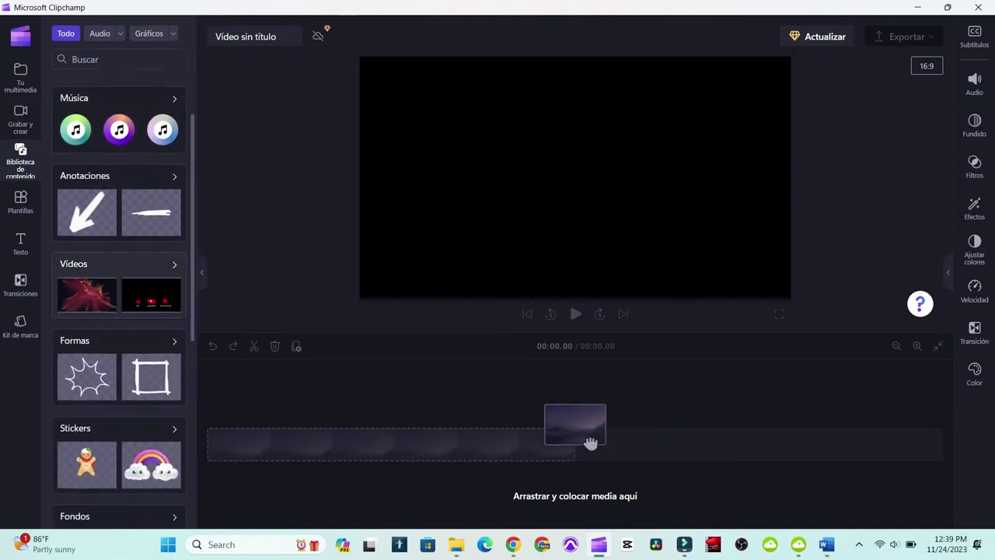
scroll(119, 296, down, 5)
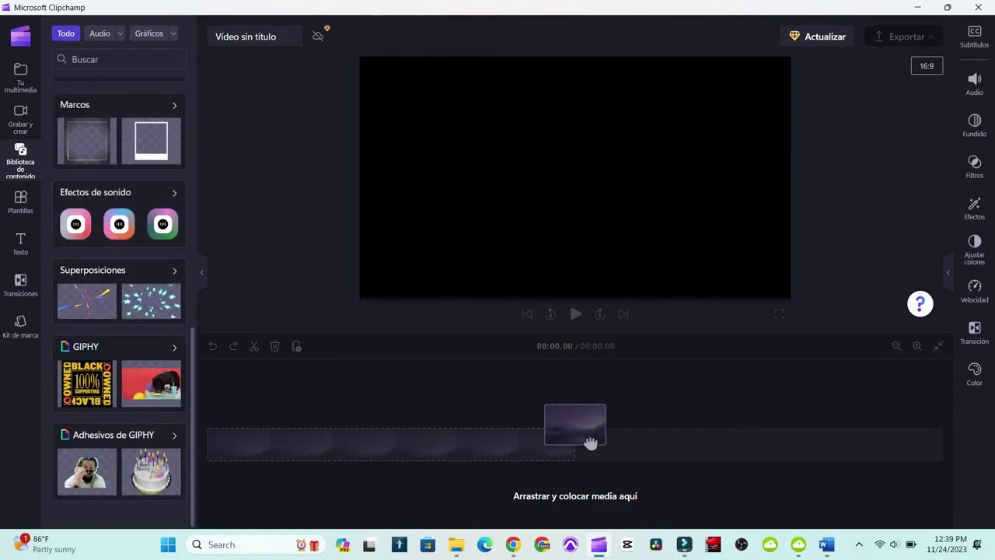
scroll(118, 296, up, 10)
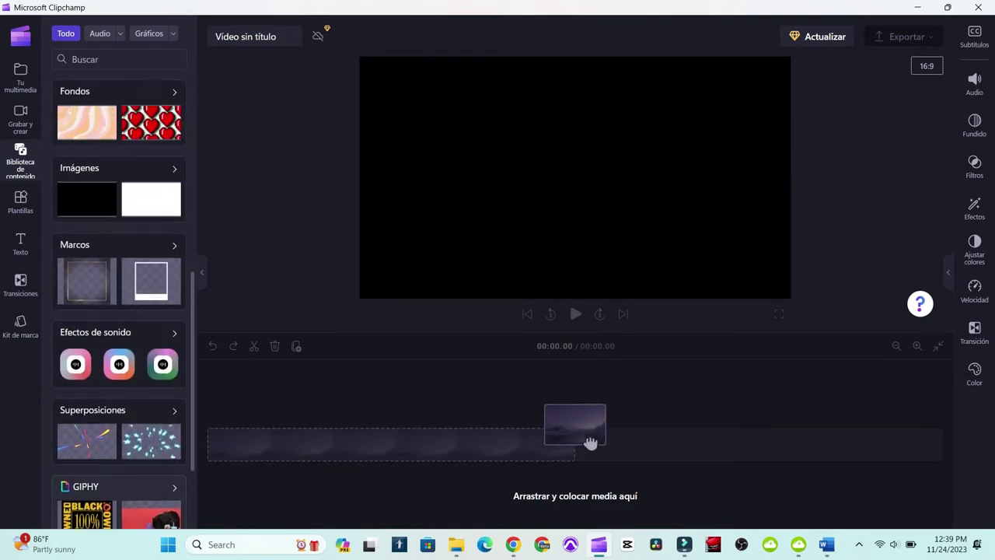
scroll(118, 295, up, 5)
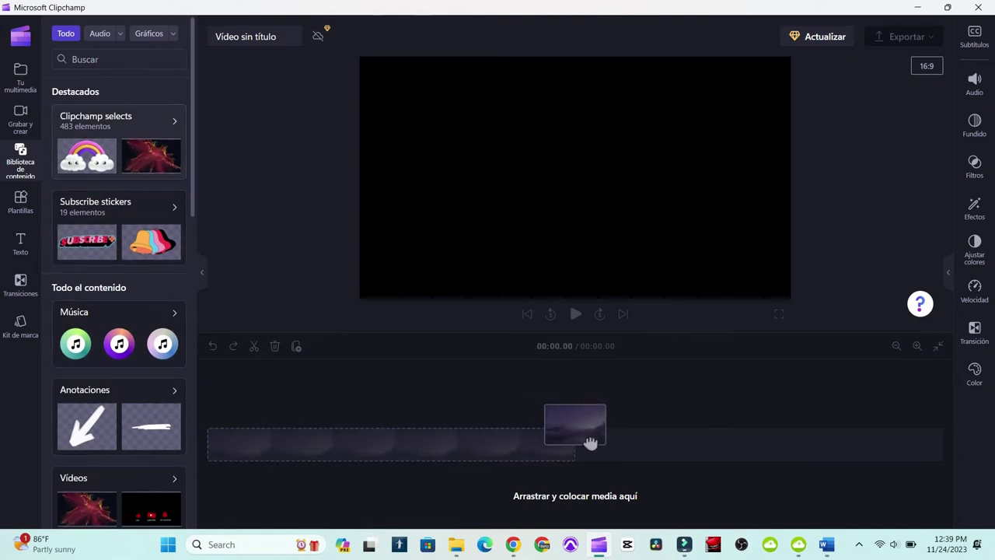
Examine the videos, music, stickers, backgrounds, overlays and frames in the Clipchamp selects collection
click(174, 121)
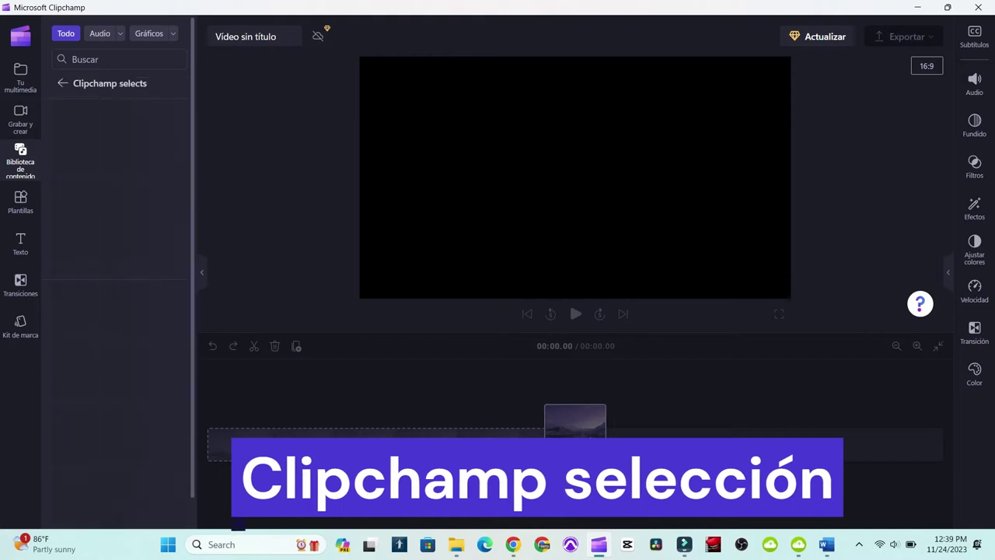
scroll(152, 206, down, 4)
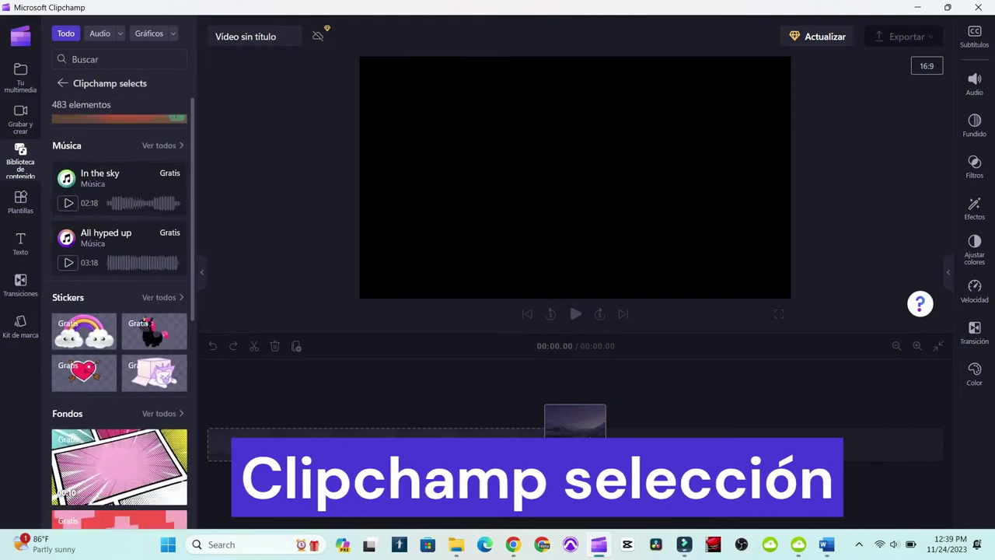
scroll(148, 206, down, 5)
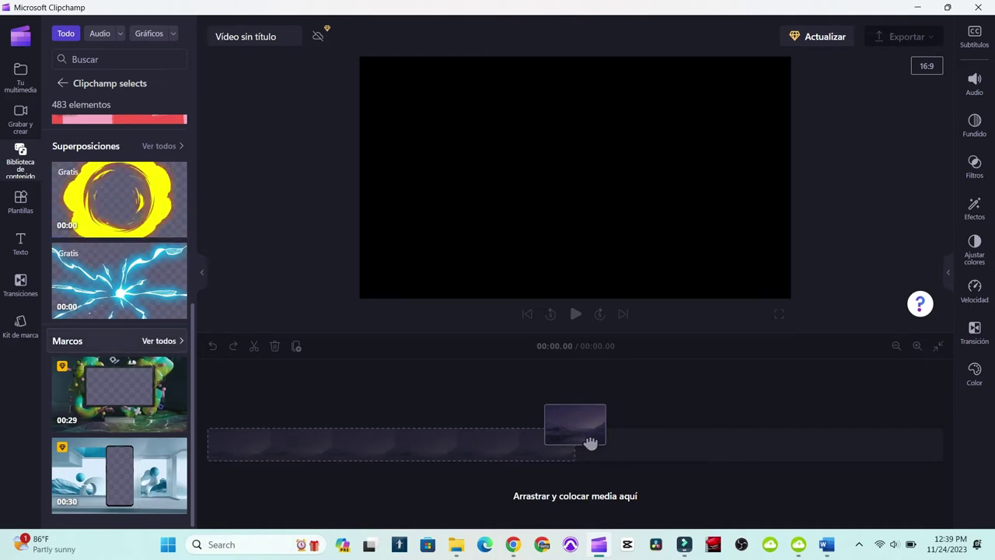
scroll(124, 342, up, 4)
scroll(124, 342, up, 3)
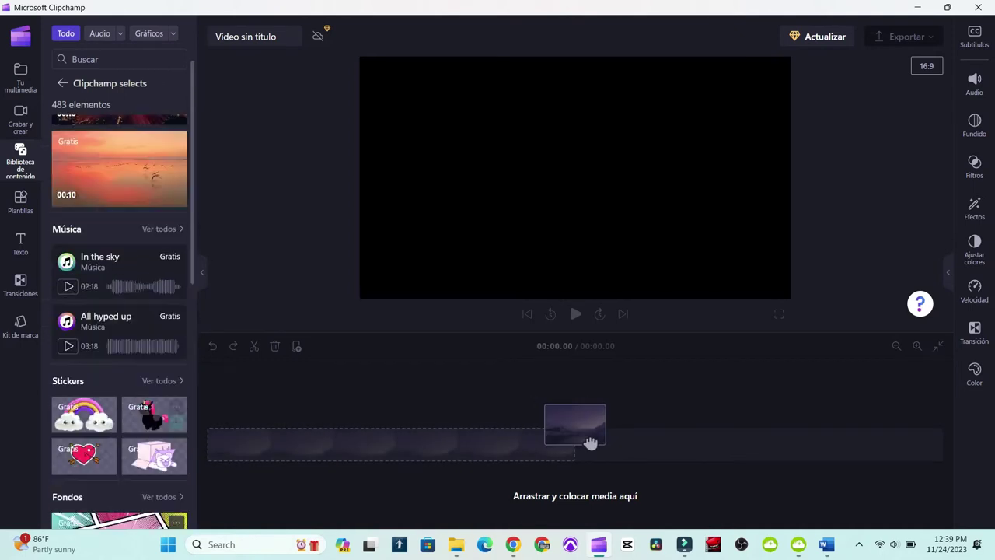
scroll(119, 326, down, 4)
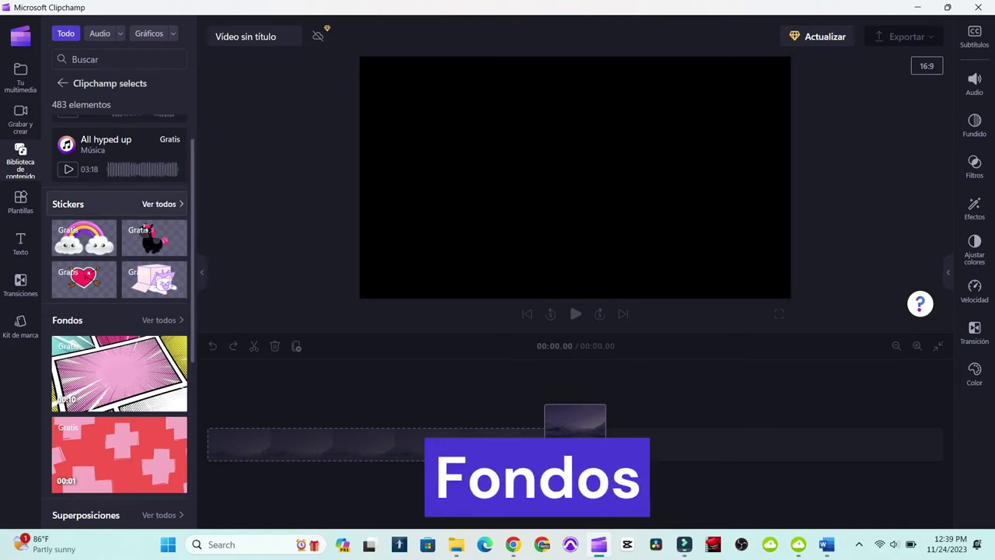
scroll(119, 319, up, 3)
scroll(119, 319, down, 3)
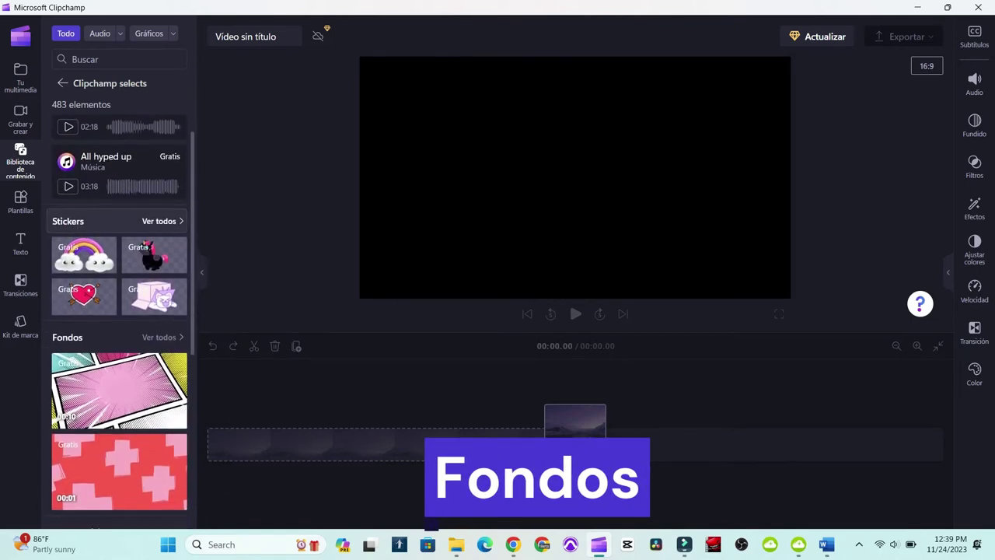
View all stickers in the Clipchamp selects collection and return to the content library overview
click(161, 207)
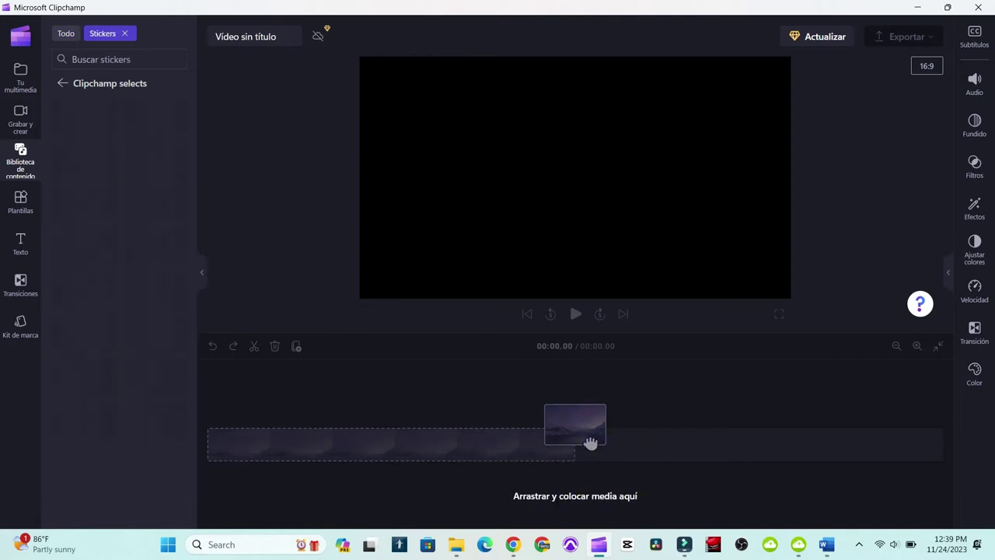
scroll(119, 318, down, 3)
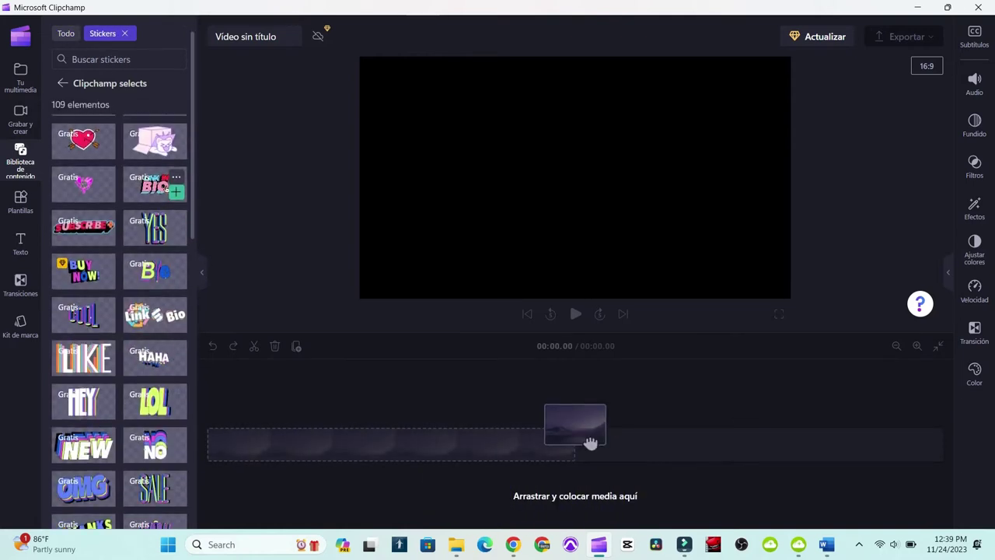
scroll(119, 318, down, 3)
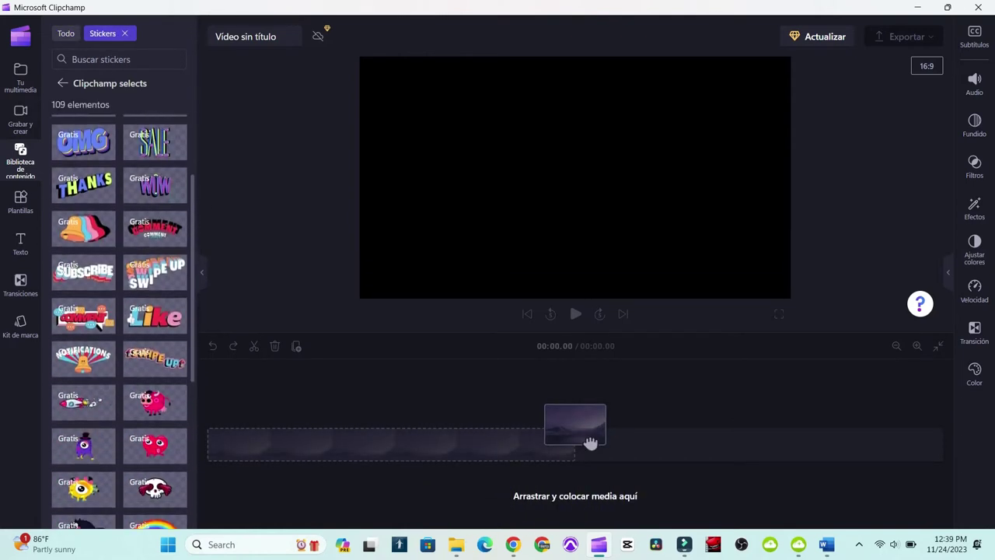
scroll(119, 319, up, 5)
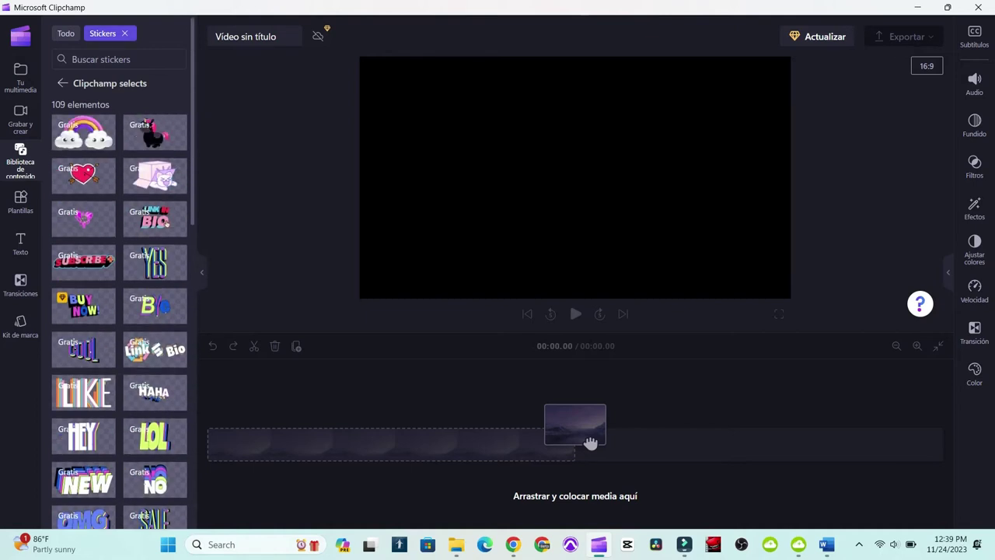
click(124, 34)
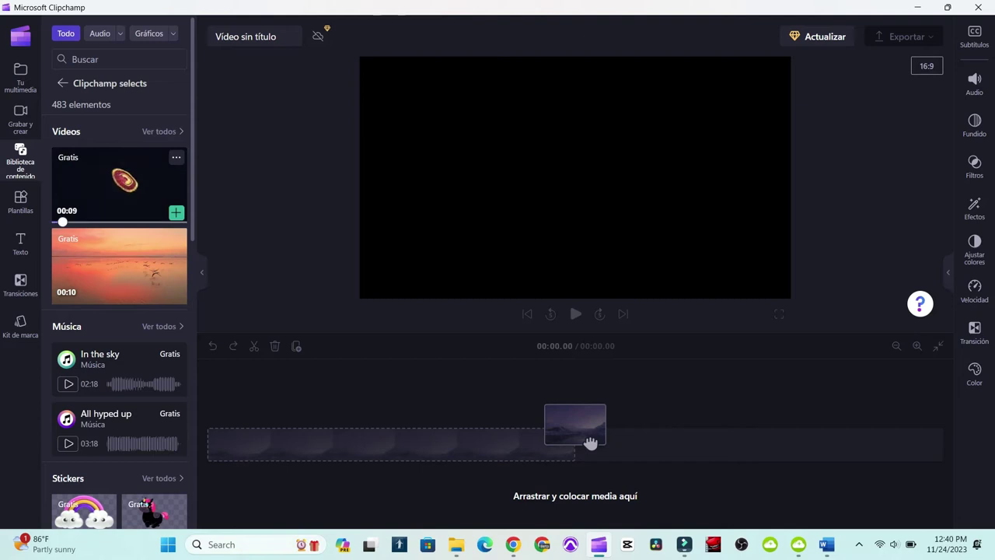
click(62, 83)
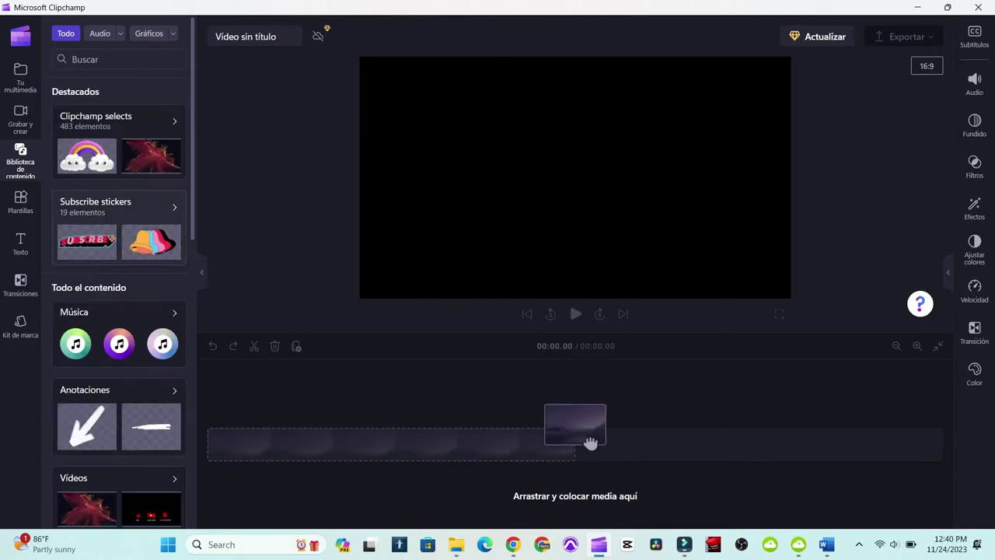
Look through the Subscribe stickers collection and return to the content library overview
click(175, 207)
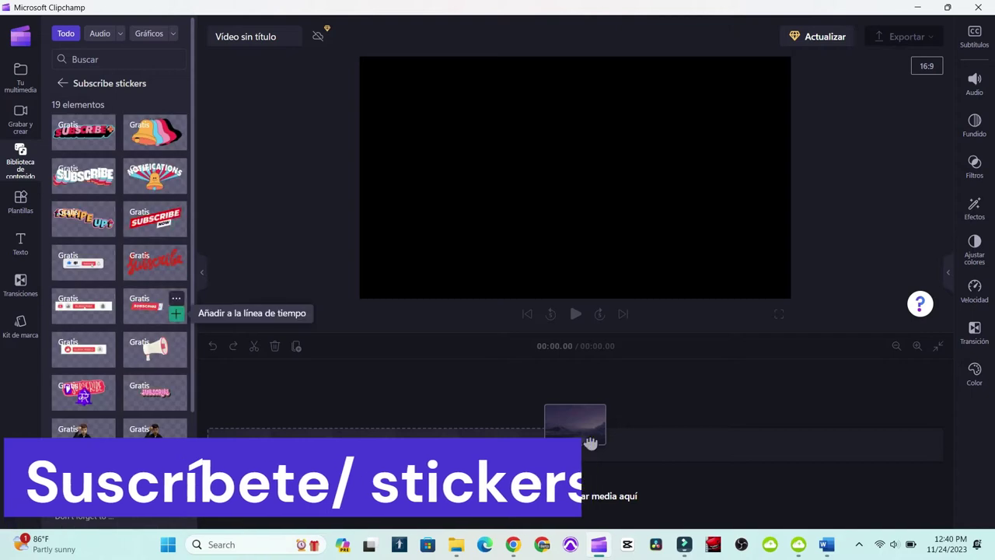
scroll(176, 257, down, 2)
scroll(176, 255, down, 3)
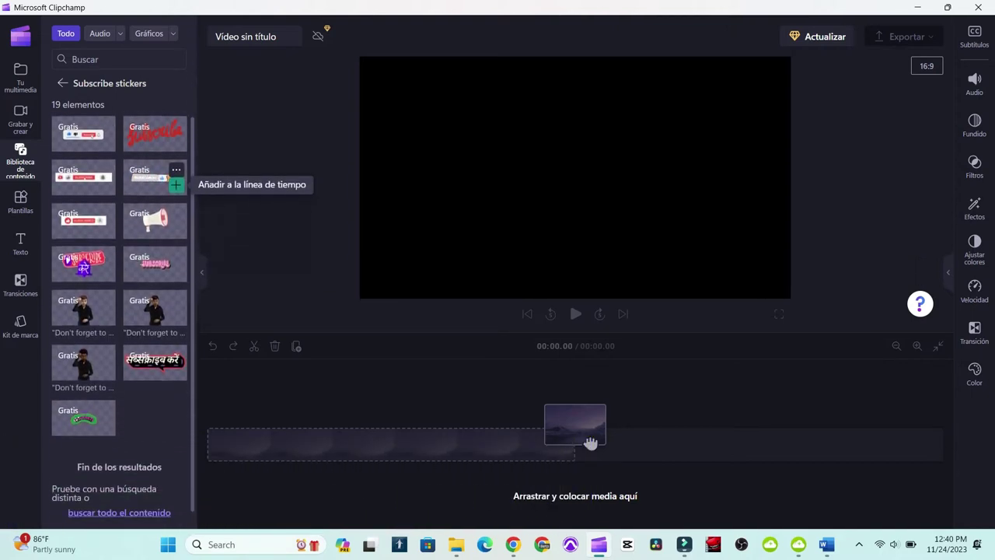
scroll(119, 319, up, 4)
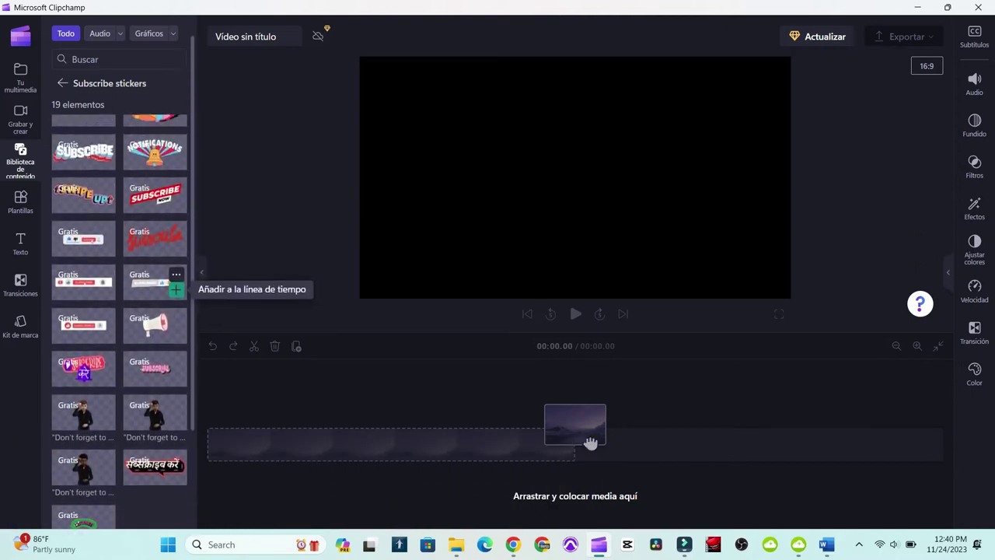
click(62, 83)
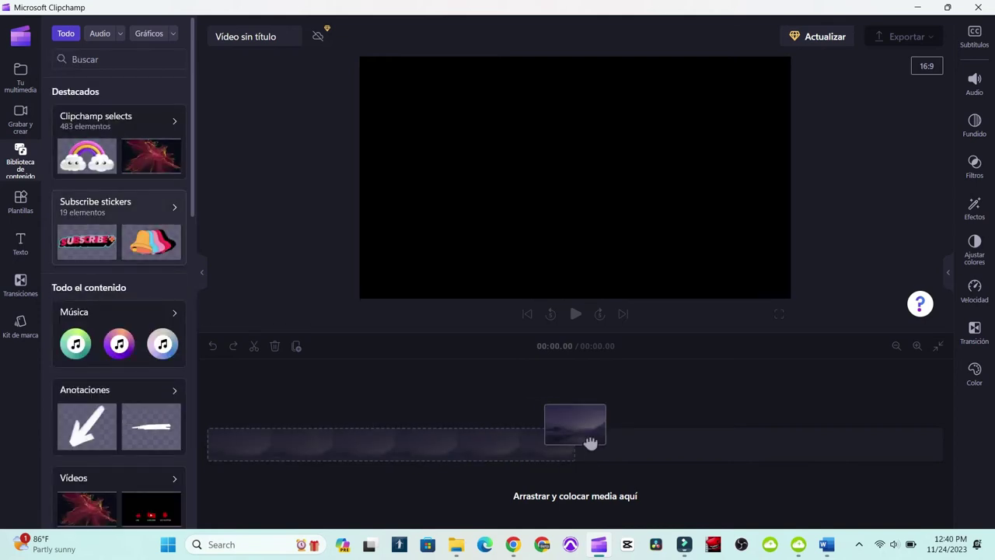
Browse the music collections in the Música category and return to all library content
scroll(119, 280, down, 1)
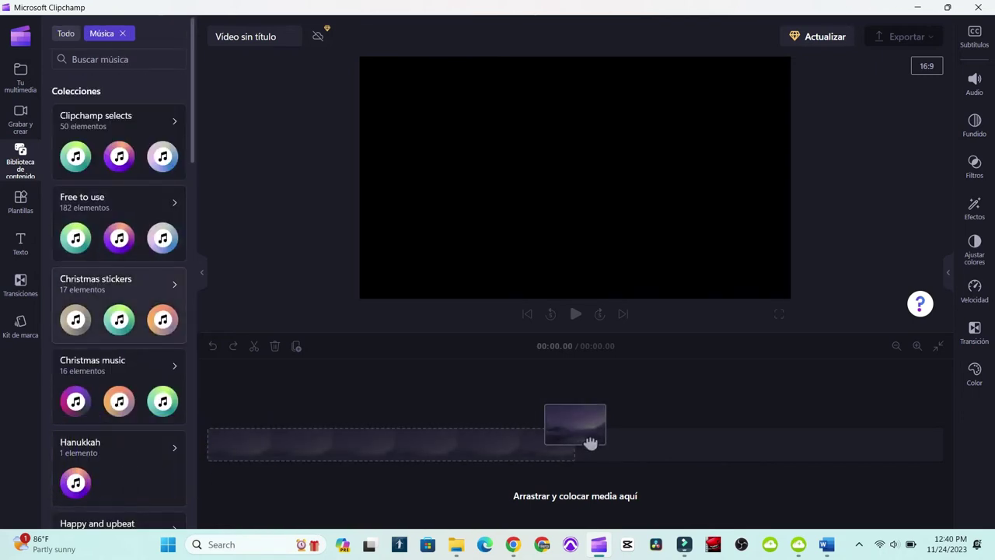
scroll(118, 274, down, 1)
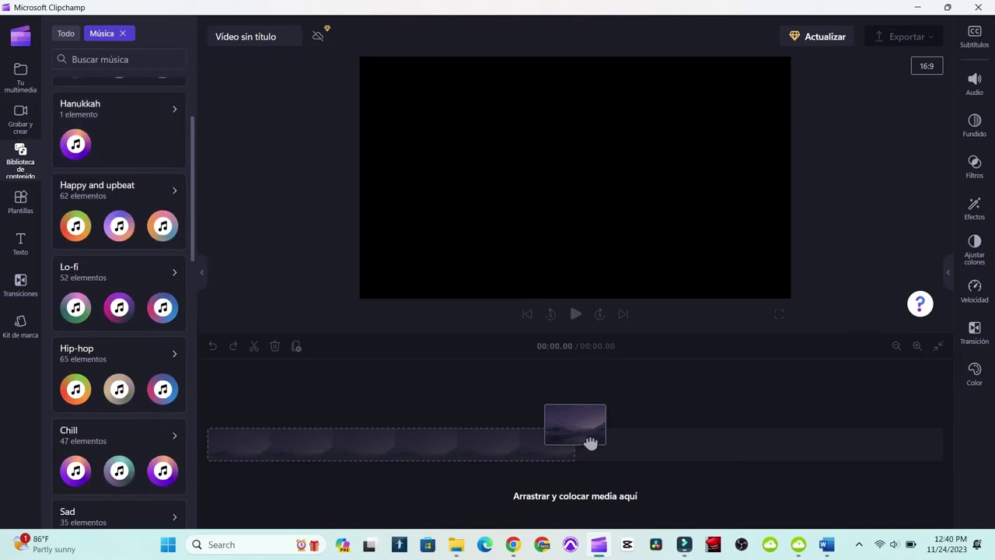
scroll(119, 295, down, 6)
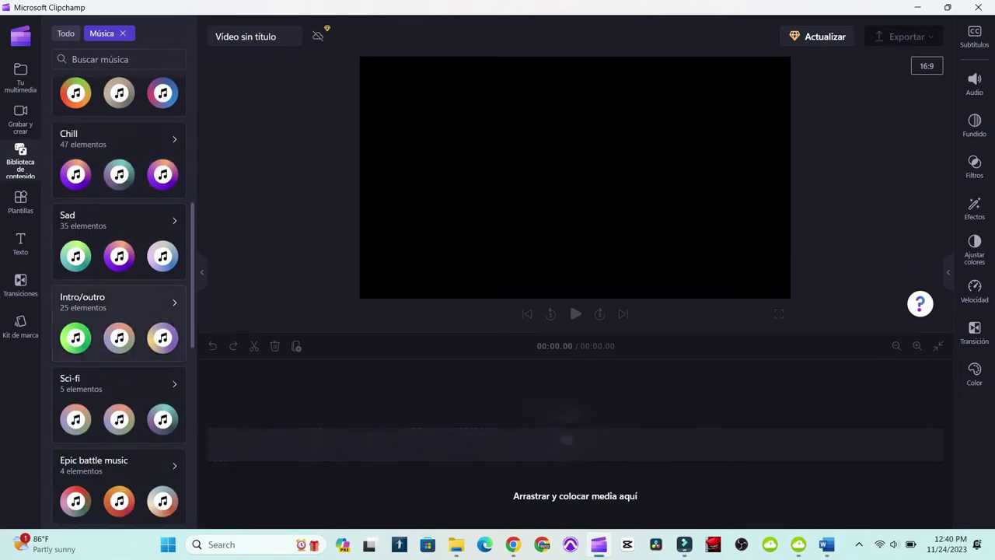
scroll(119, 311, down, 6)
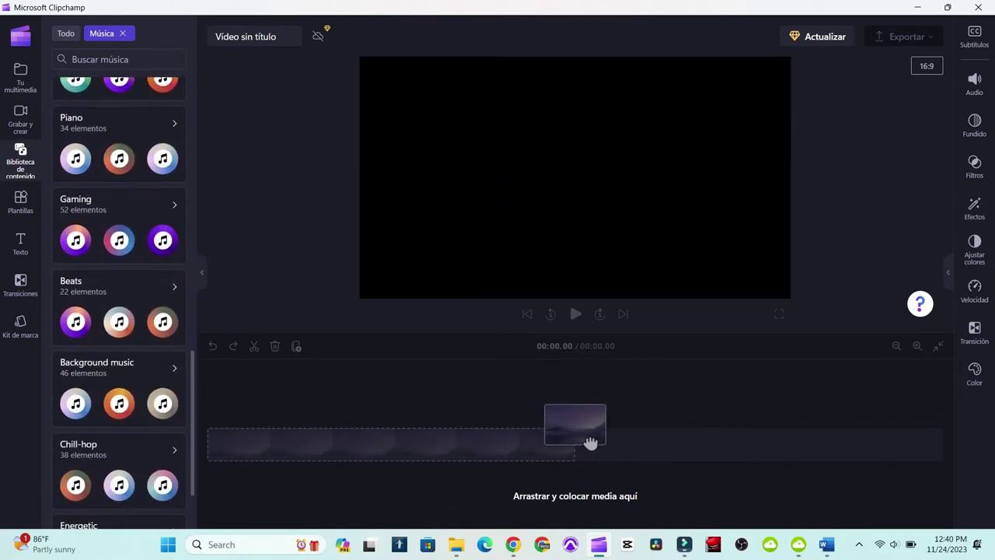
scroll(118, 311, up, 8)
scroll(119, 311, up, 10)
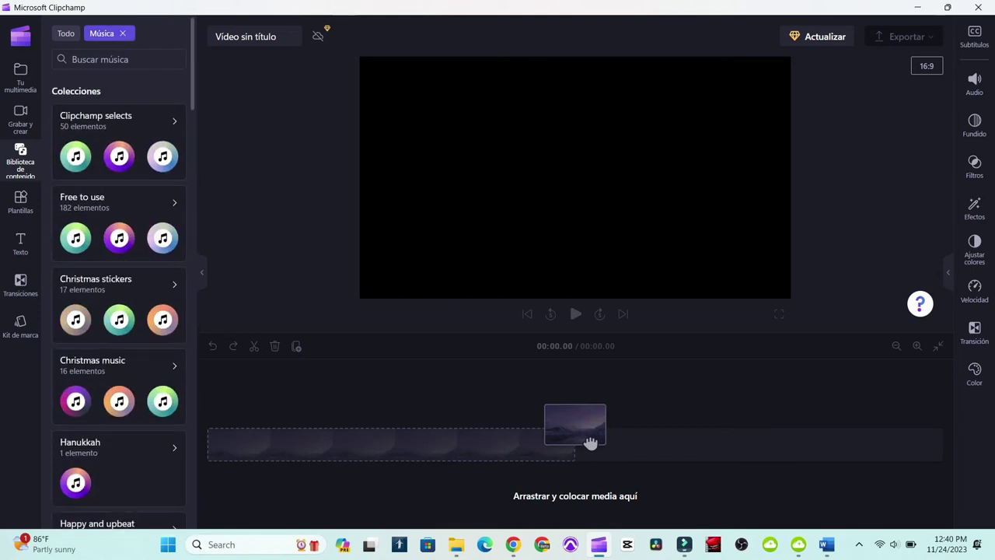
click(66, 34)
Browse the Anotaciones category, view its Flechas collection, and remove the category filter
scroll(119, 311, down, 2)
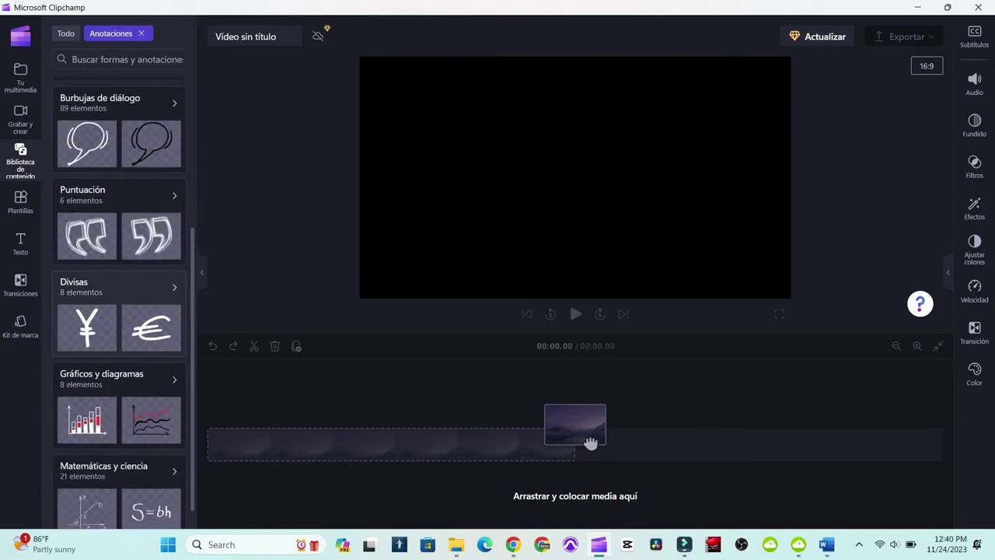
scroll(119, 304, down, 1)
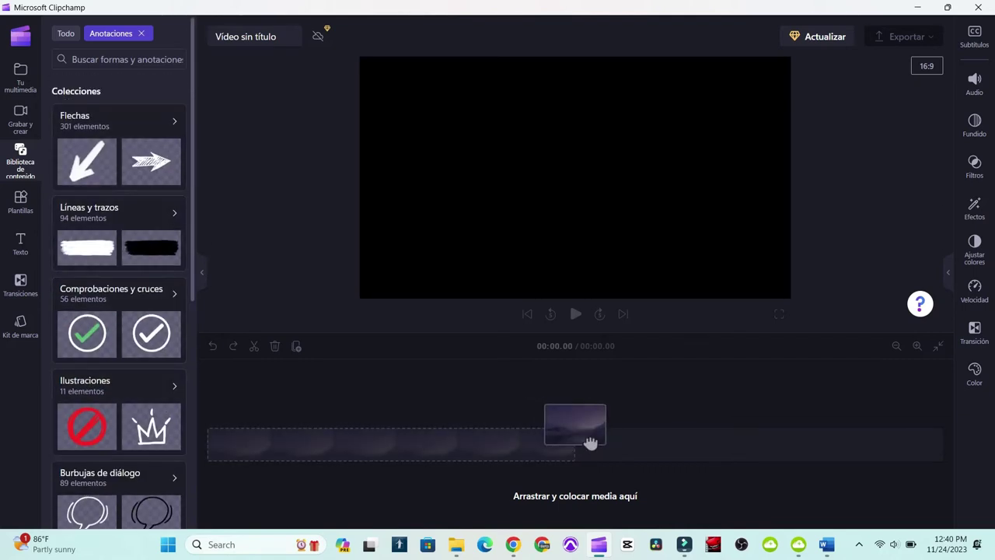
click(174, 121)
scroll(167, 183, down, 8)
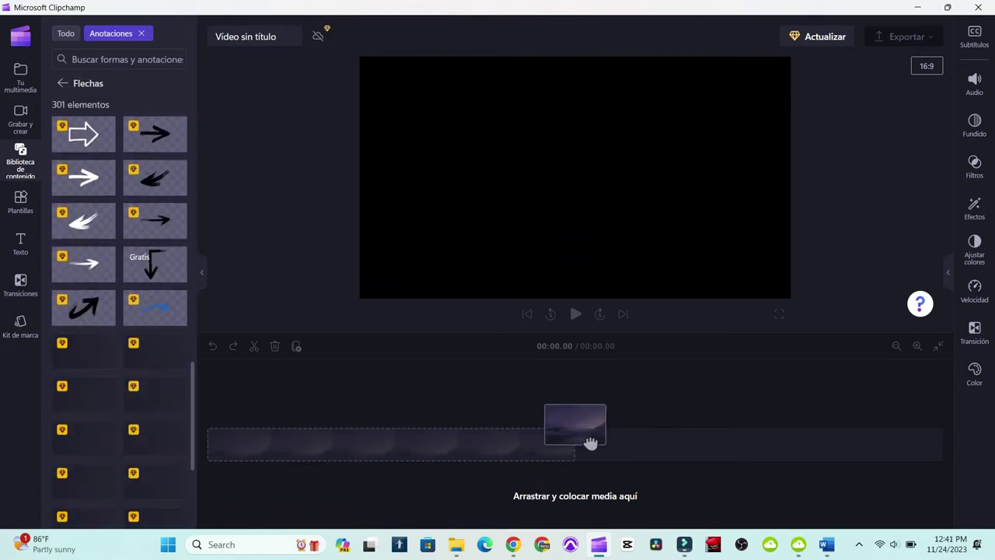
scroll(167, 280, up, 12)
click(142, 33)
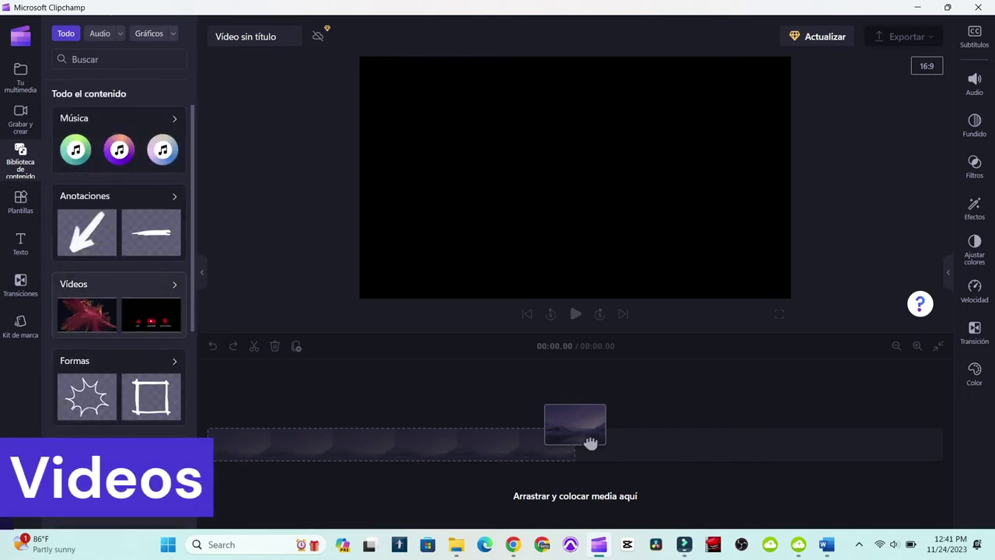
View the Vídeos and Formas categories of the content library and remove the Formas filter
click(174, 284)
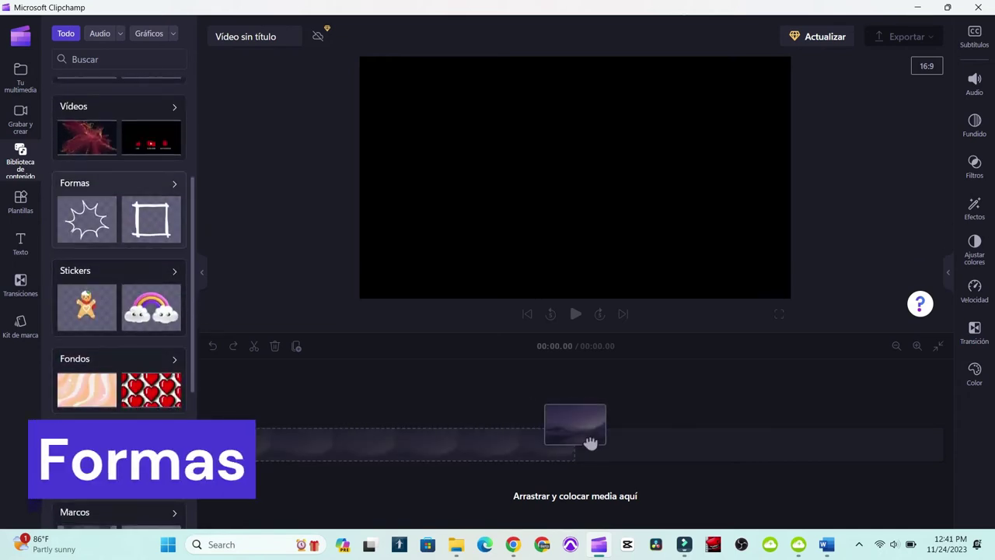
click(174, 185)
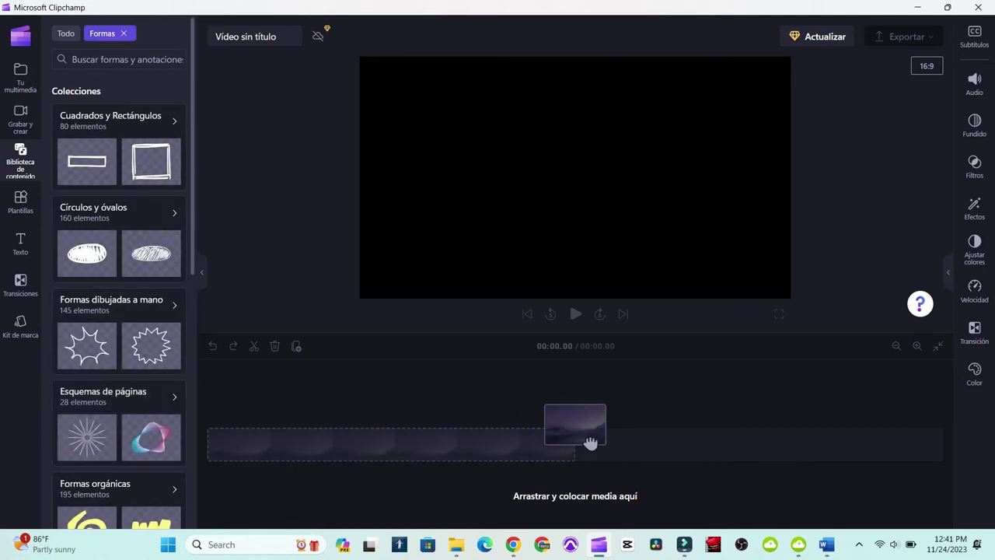
click(124, 33)
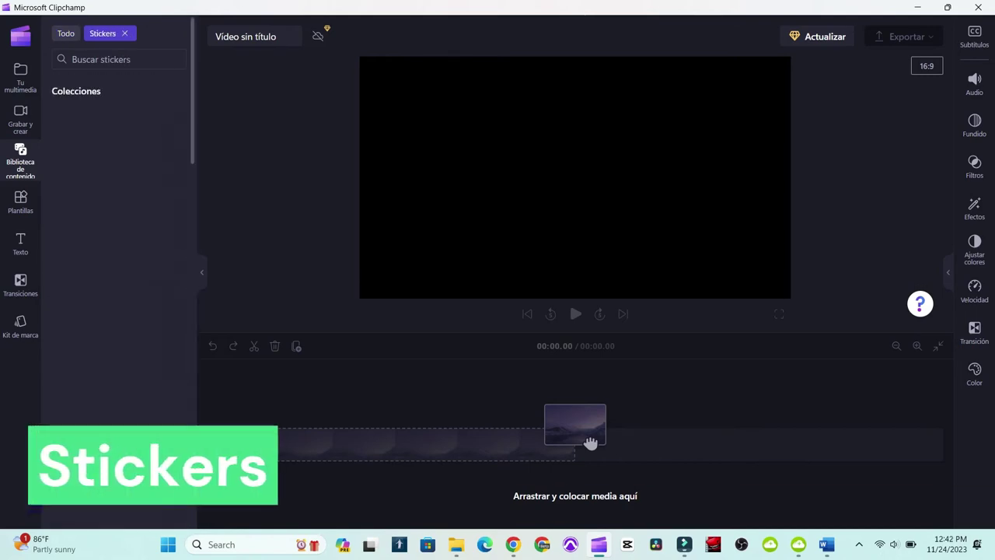
Look through the Stickers collections, then view the Superposiciones category and remove its filter
scroll(101, 237, down, 3)
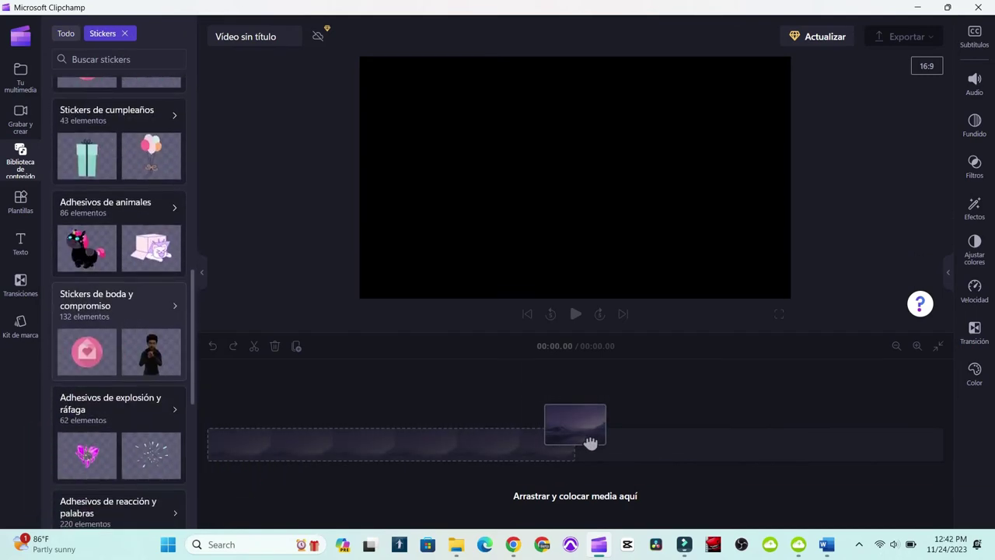
scroll(119, 307, down, 6)
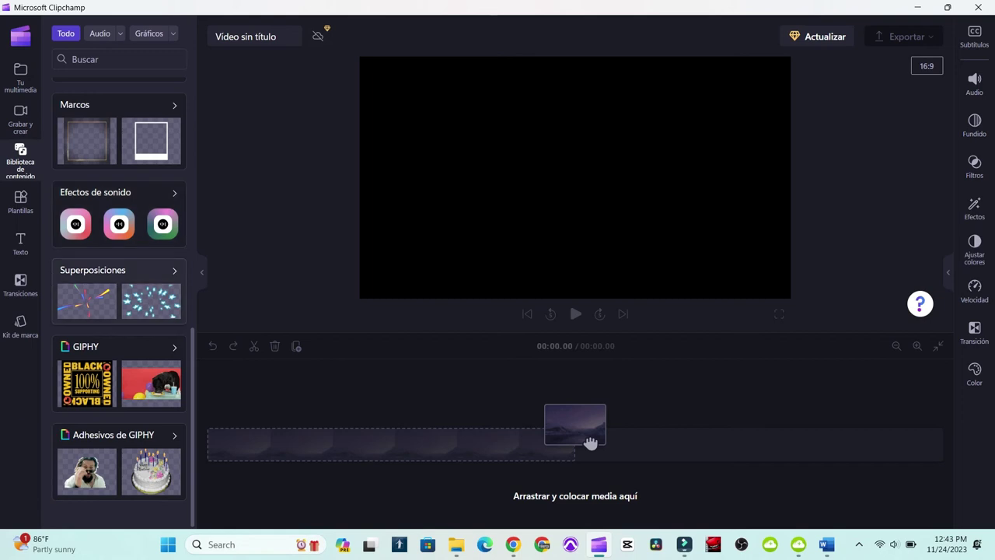
click(119, 271)
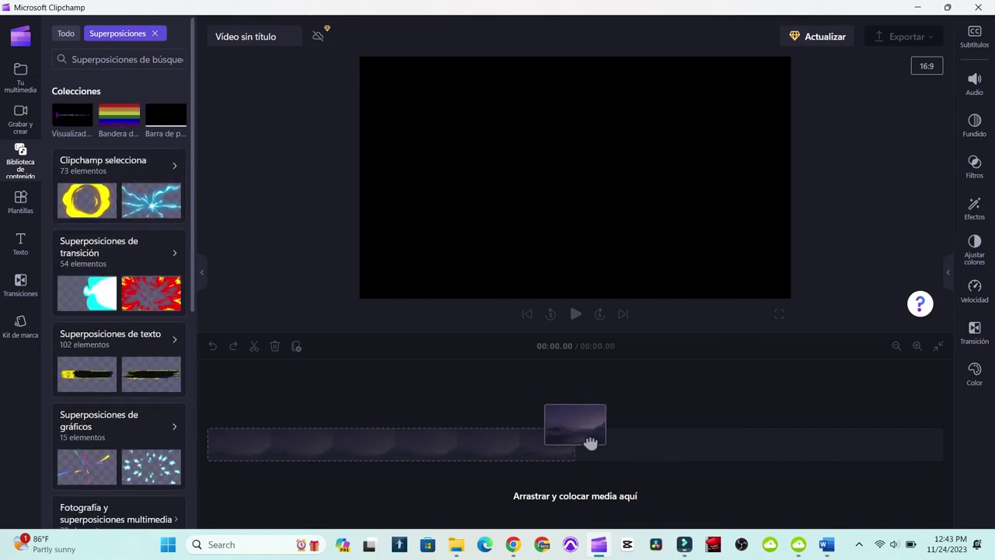
click(155, 34)
Open the GIPHY category of the content library and browse its animated GIFs
scroll(119, 304, down, 10)
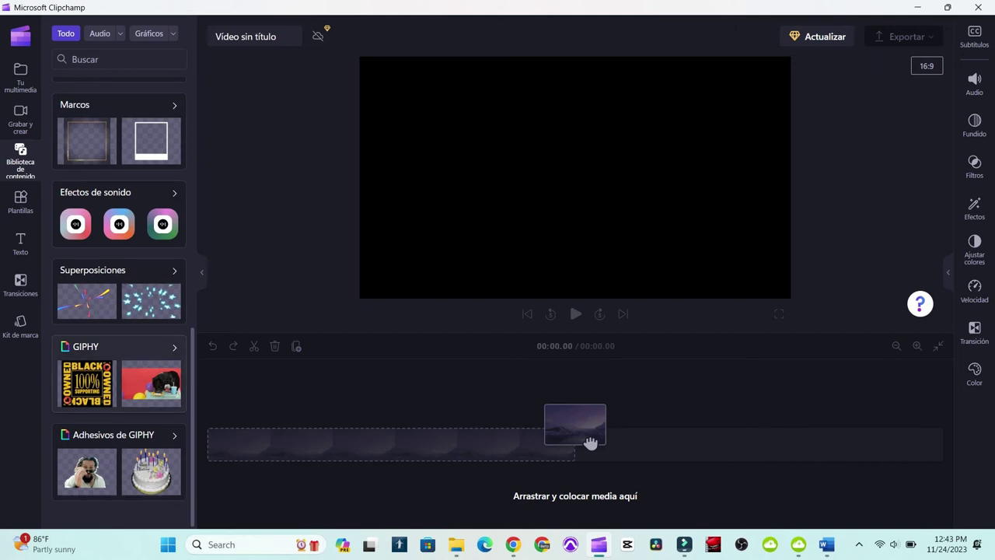
click(175, 347)
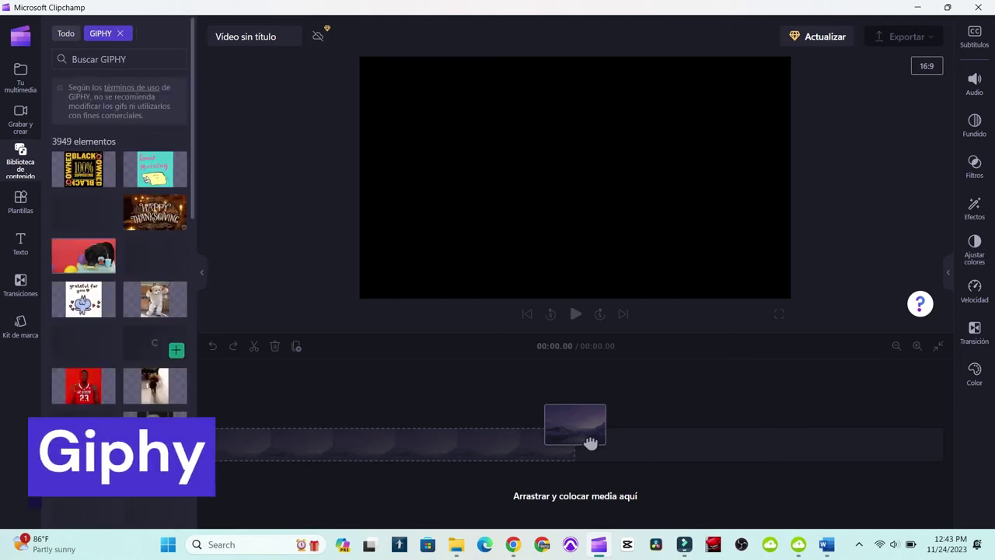
scroll(174, 348, down, 3)
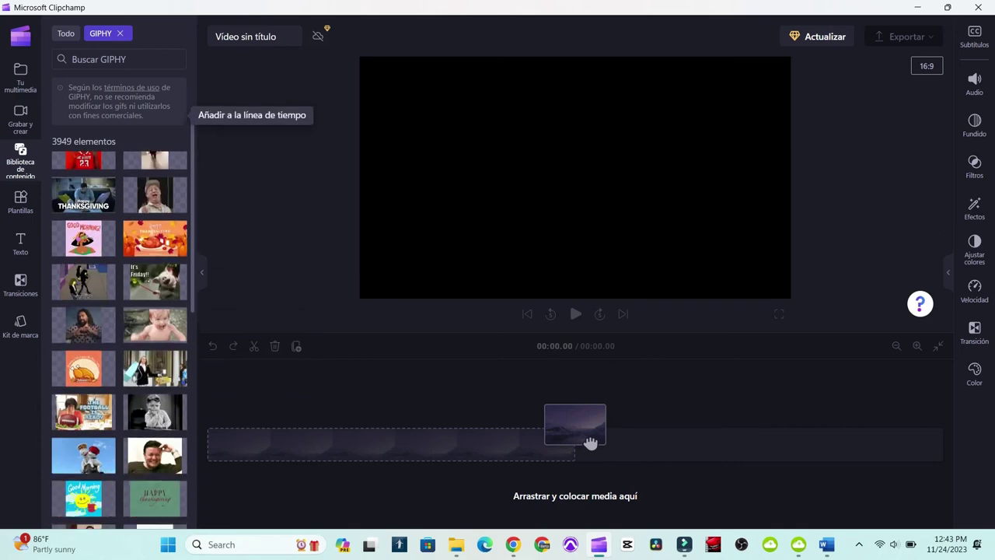
scroll(174, 350, down, 7)
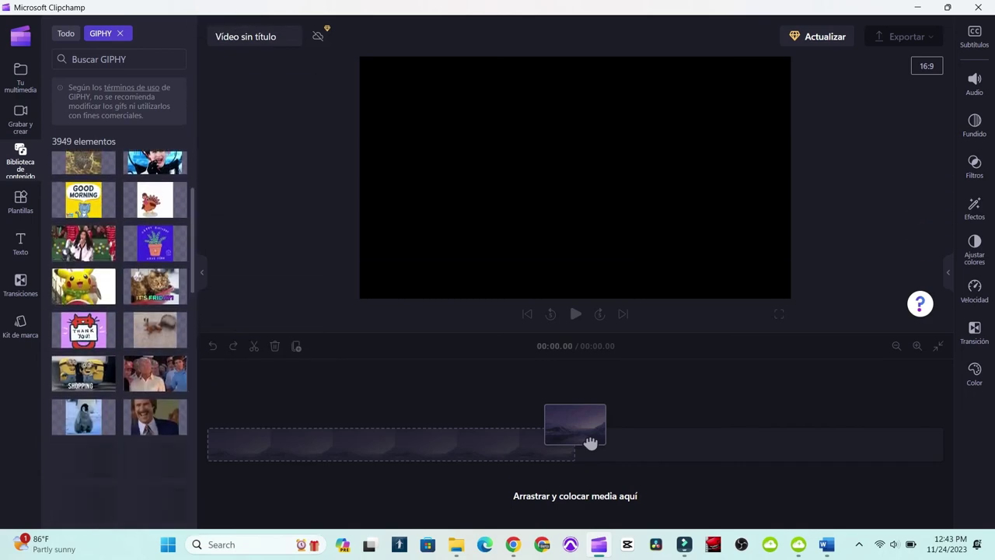
scroll(119, 335, down, 3)
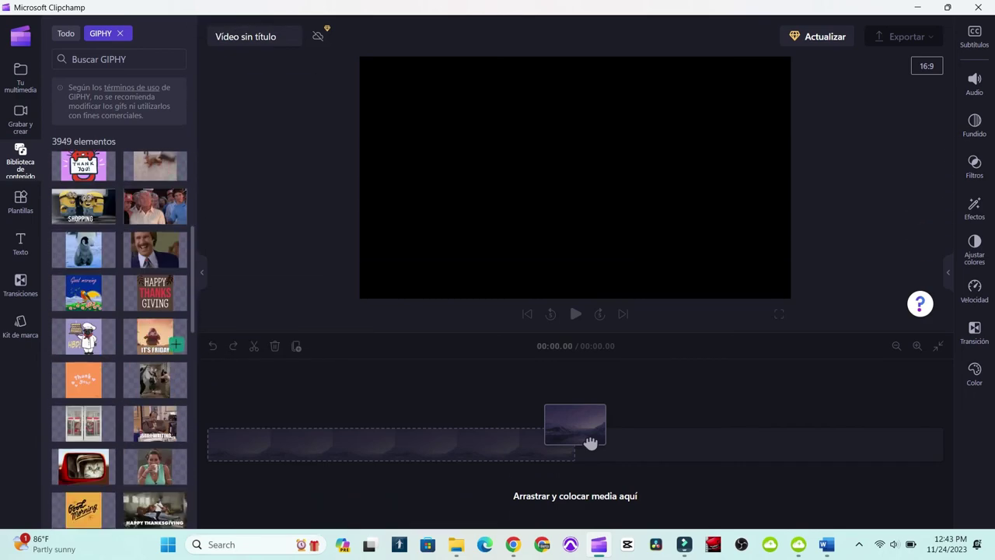
scroll(118, 334, down, 5)
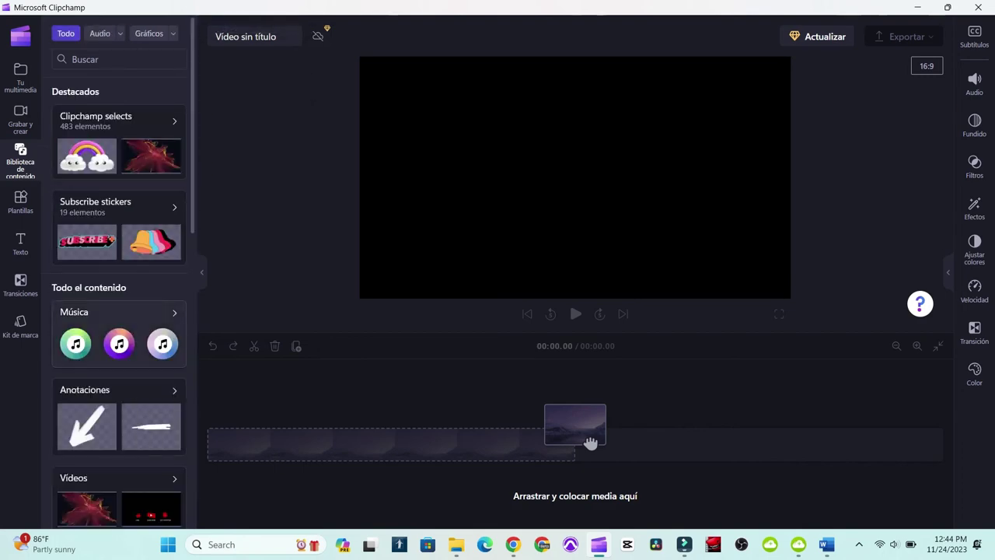
Browse the stickers in the Adhesivos de GIPHY category and remove the category filter
scroll(118, 373, down, 10)
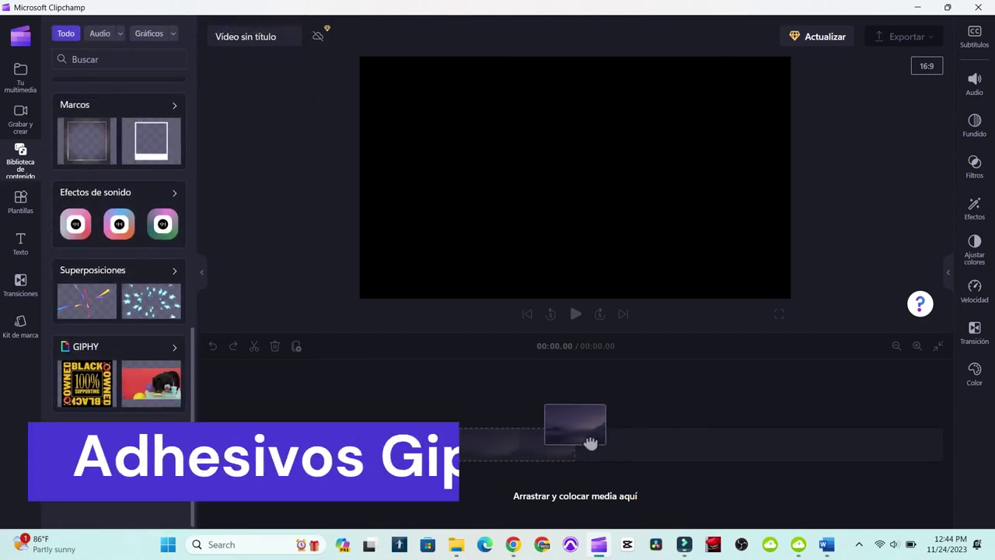
click(174, 346)
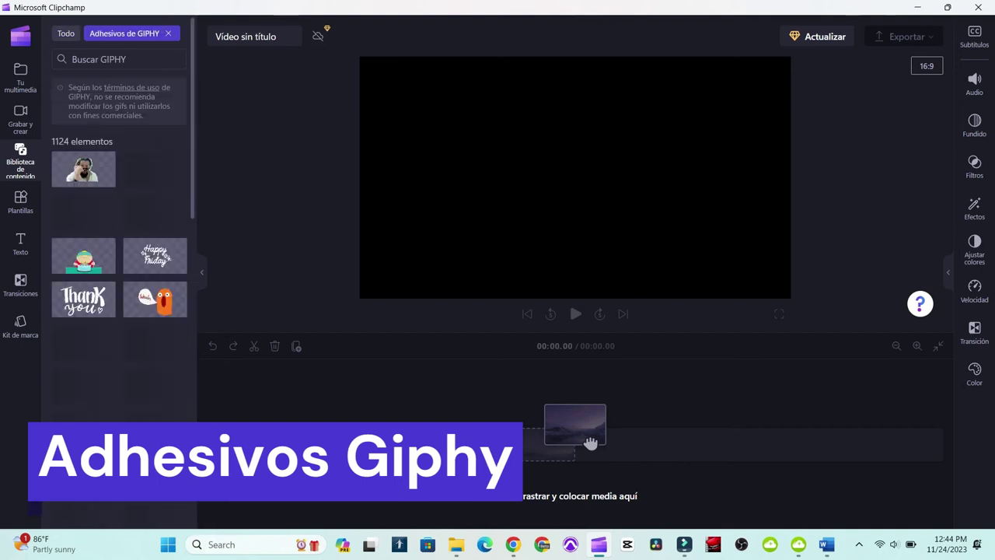
scroll(119, 326, down, 10)
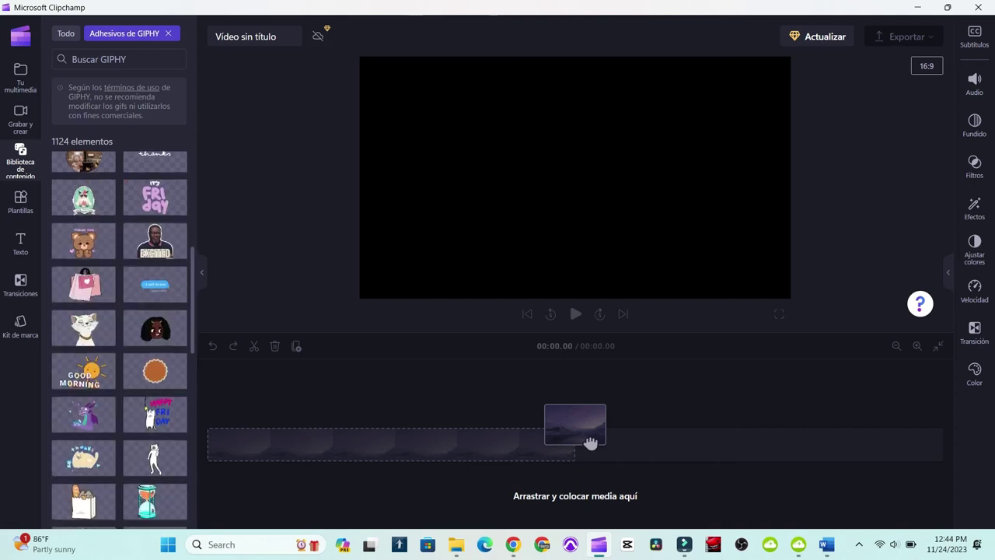
scroll(119, 326, down, 5)
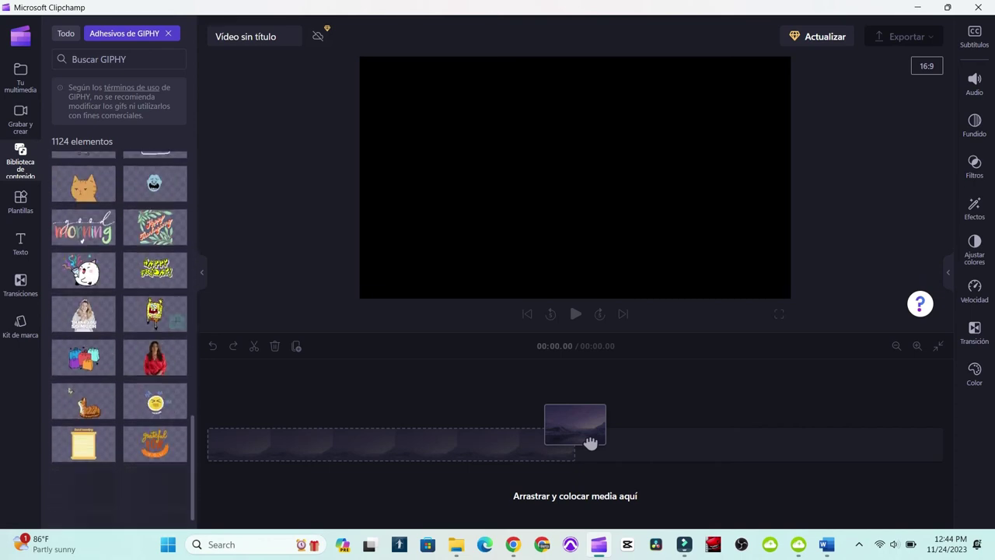
scroll(119, 326, down, 4)
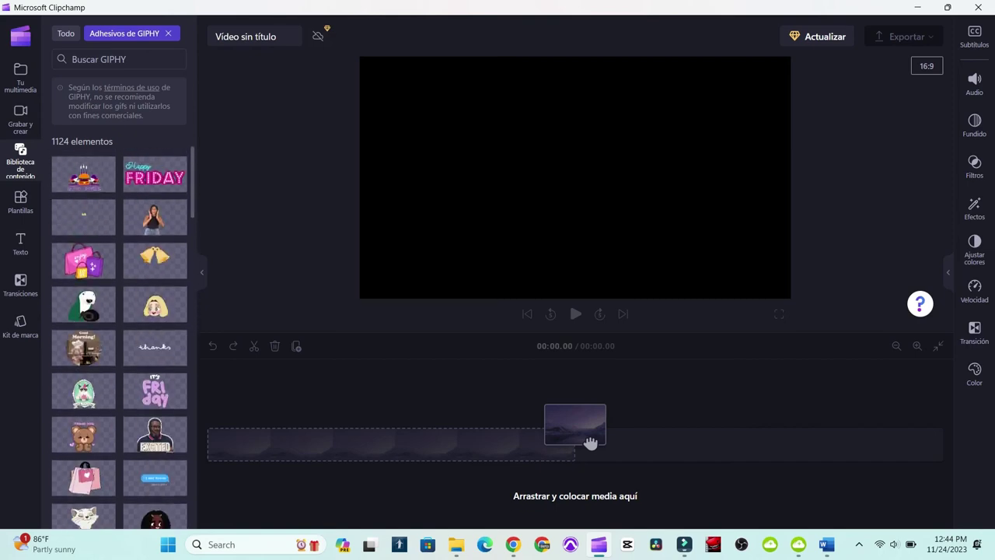
scroll(119, 327, up, 10)
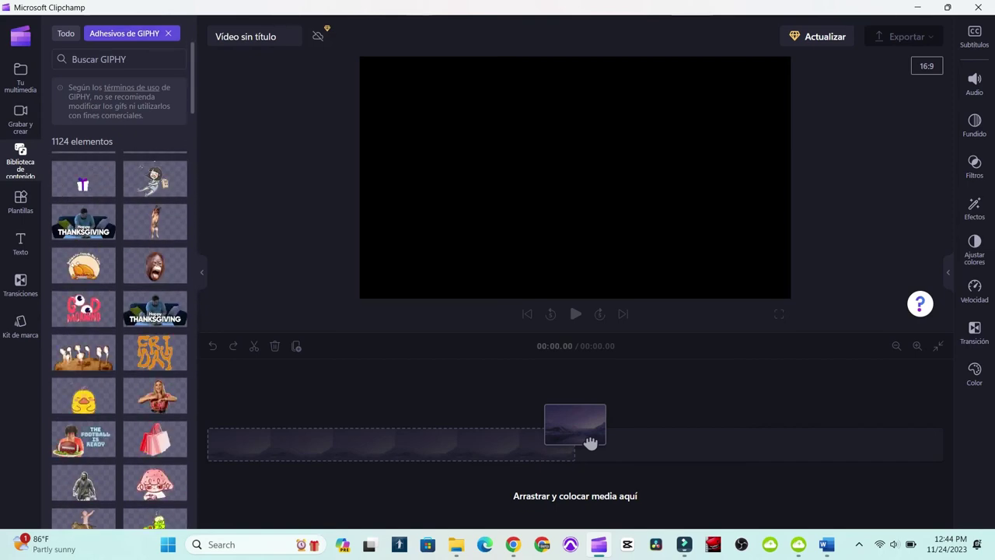
click(167, 33)
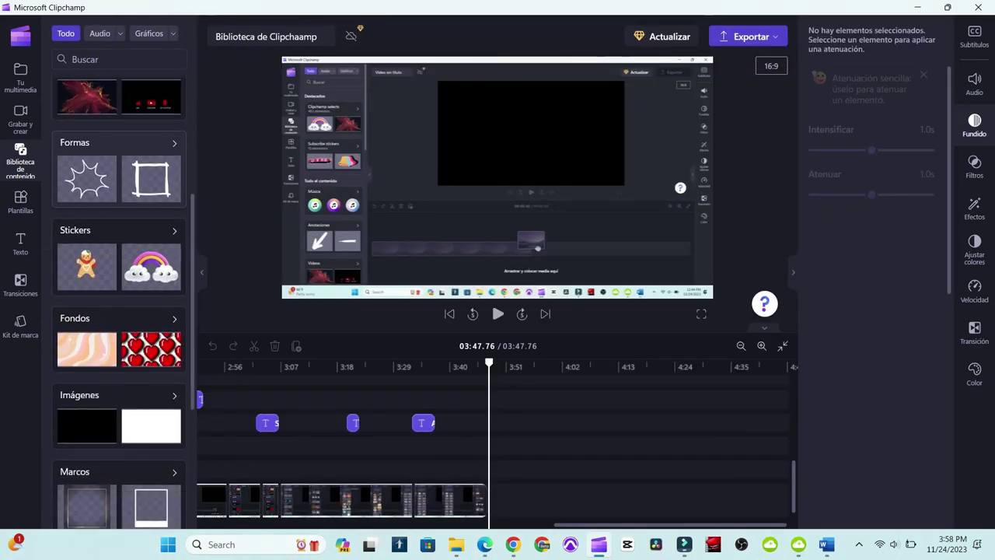
Open the Efectos de sonido category and look through its sound effect collections
scroll(119, 303, down, 5)
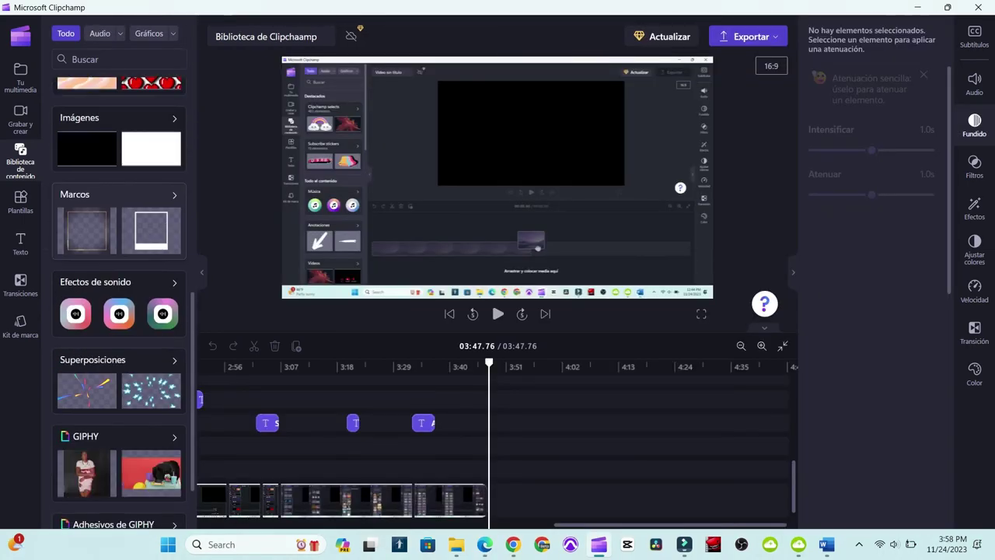
click(174, 192)
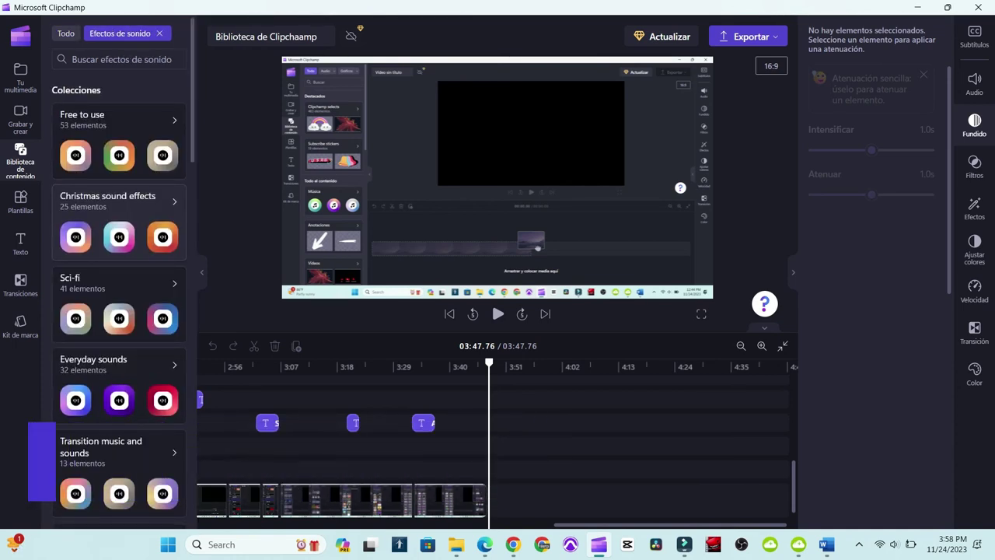
scroll(119, 303, down, 2)
scroll(119, 304, down, 2)
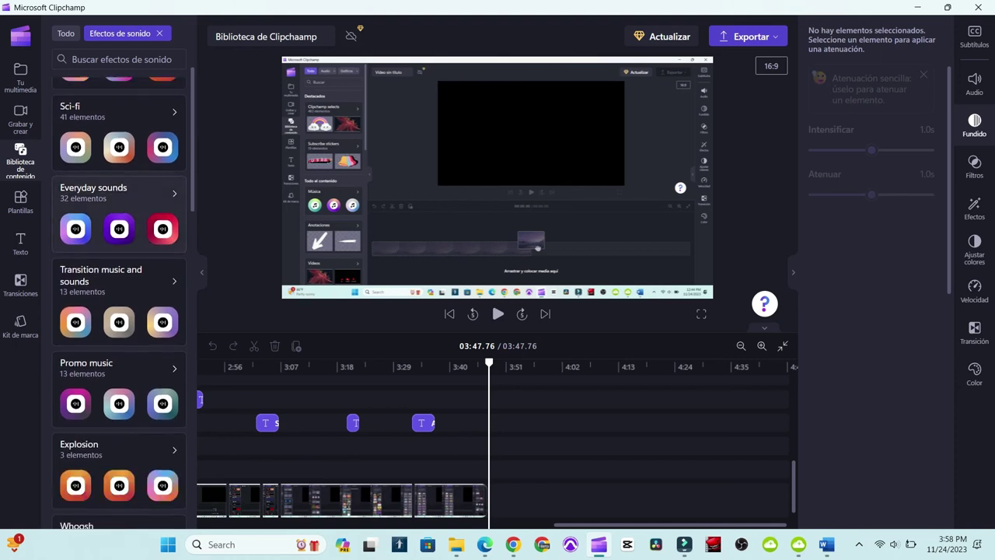
scroll(119, 303, down, 4)
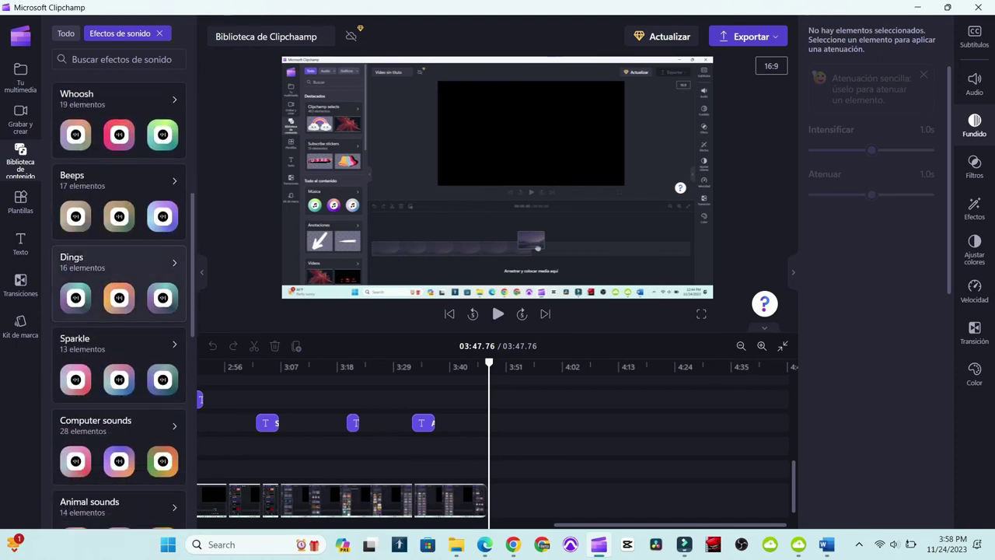
scroll(119, 303, down, 7)
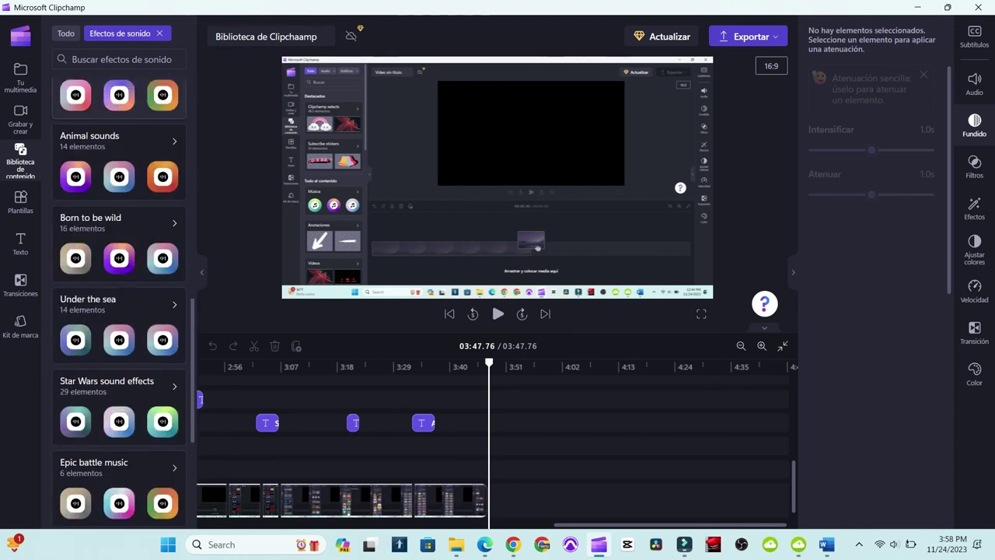
scroll(119, 303, down, 5)
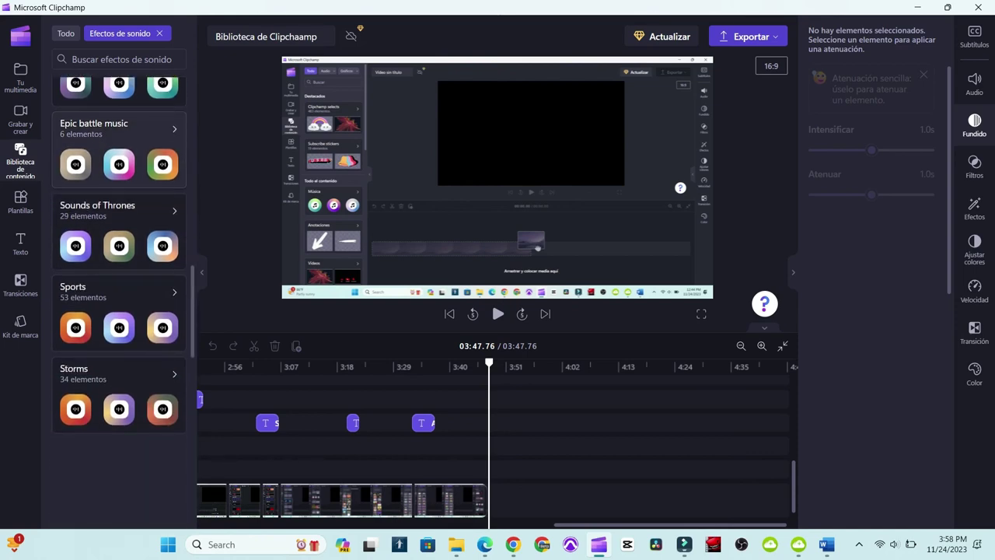
scroll(119, 303, down, 10)
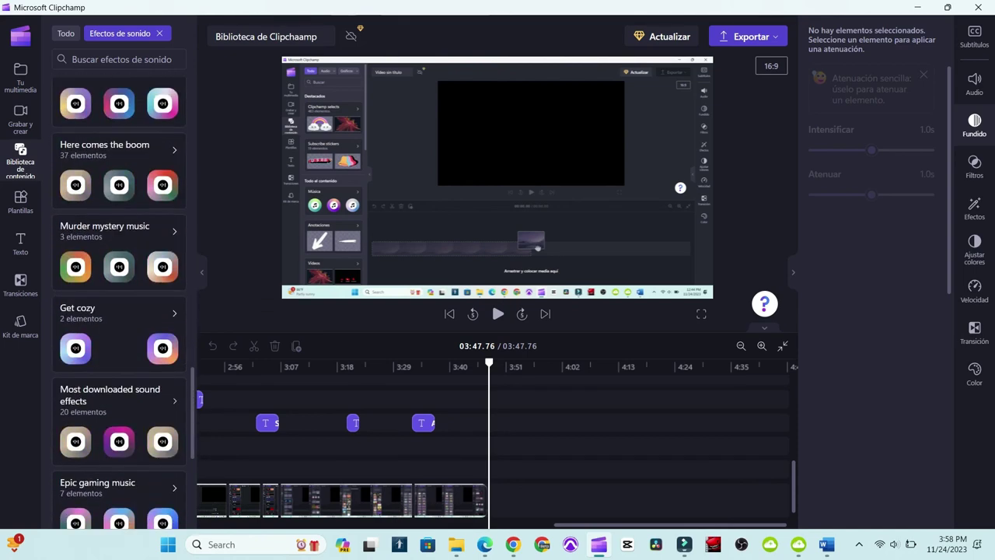
scroll(119, 265, down, 1)
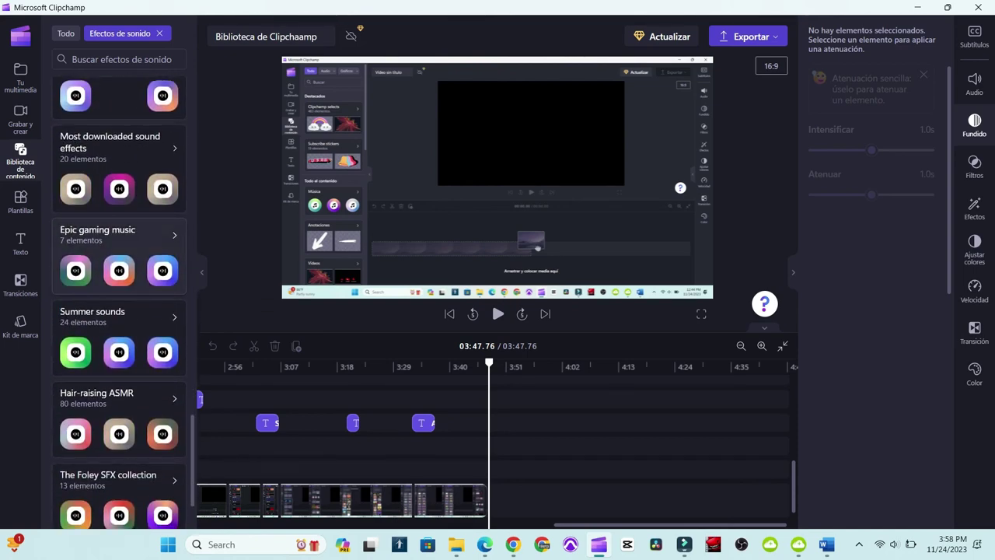
scroll(119, 264, down, 2)
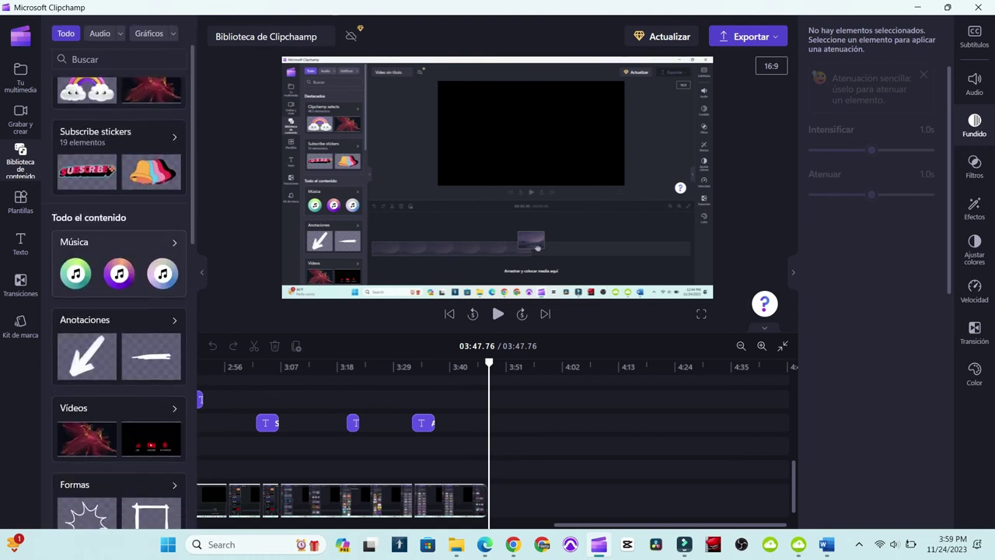
Open the Imágenes category of the content library and browse its image collections
scroll(119, 303, down, 5)
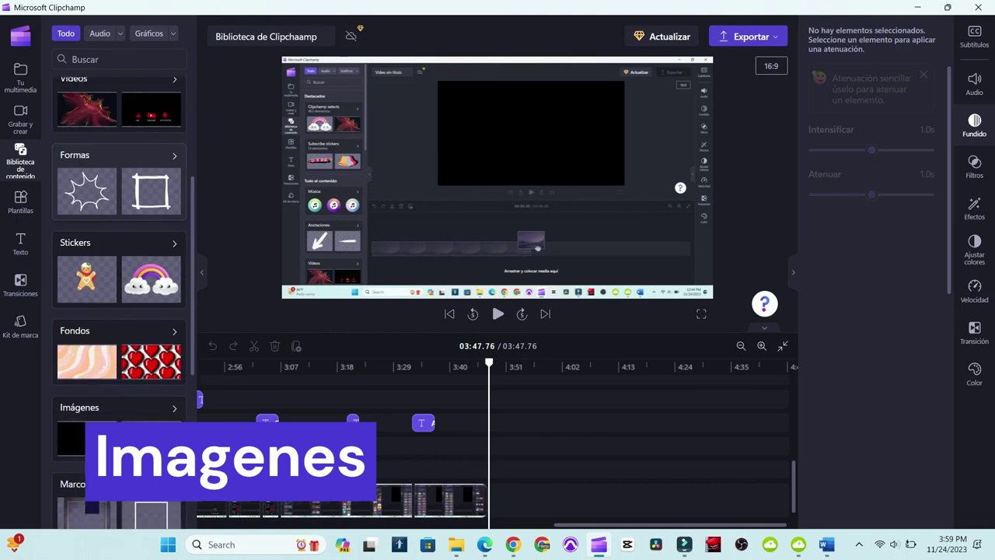
scroll(119, 303, down, 2)
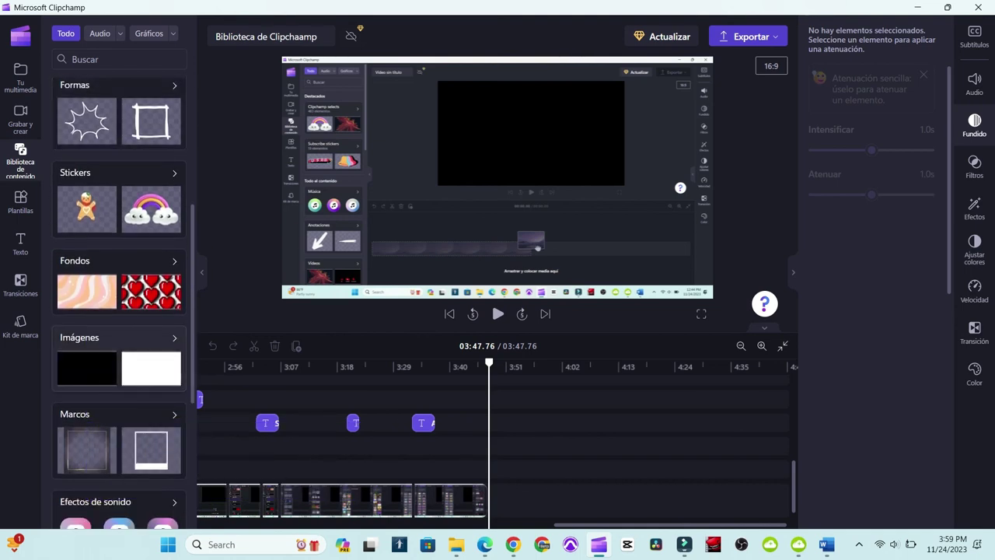
click(174, 338)
scroll(119, 303, down, 2)
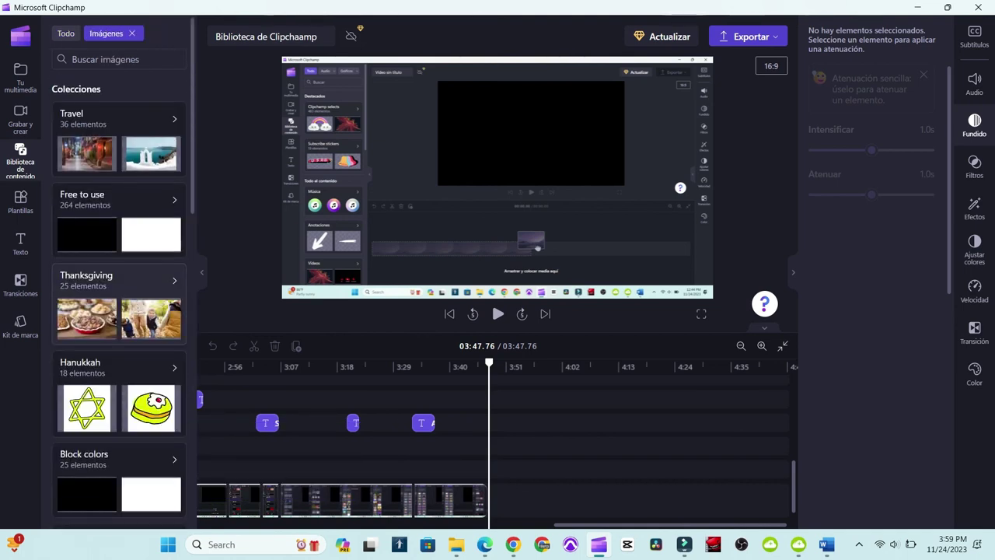
scroll(119, 303, down, 3)
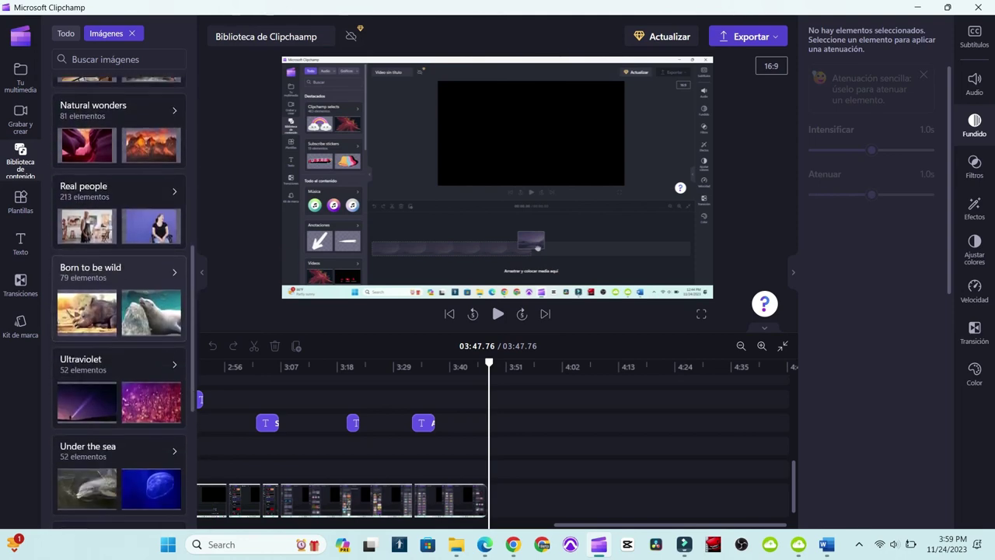
scroll(119, 303, down, 7)
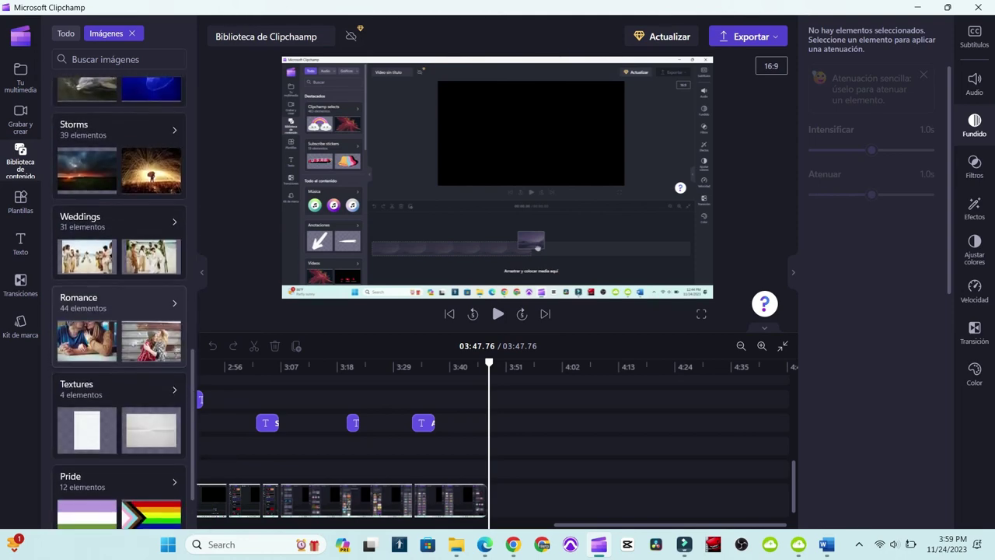